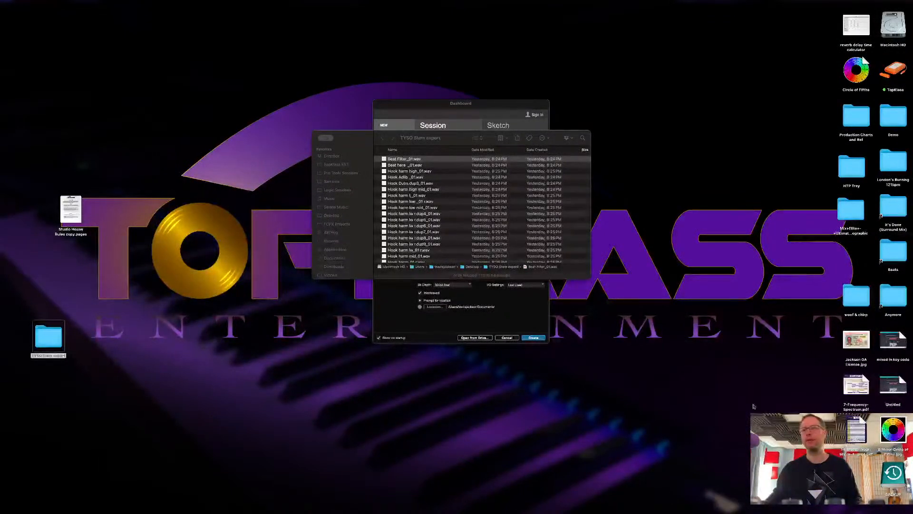
pyautogui.moveTo(790, 392); pyautogui.dragTo(820, 408)
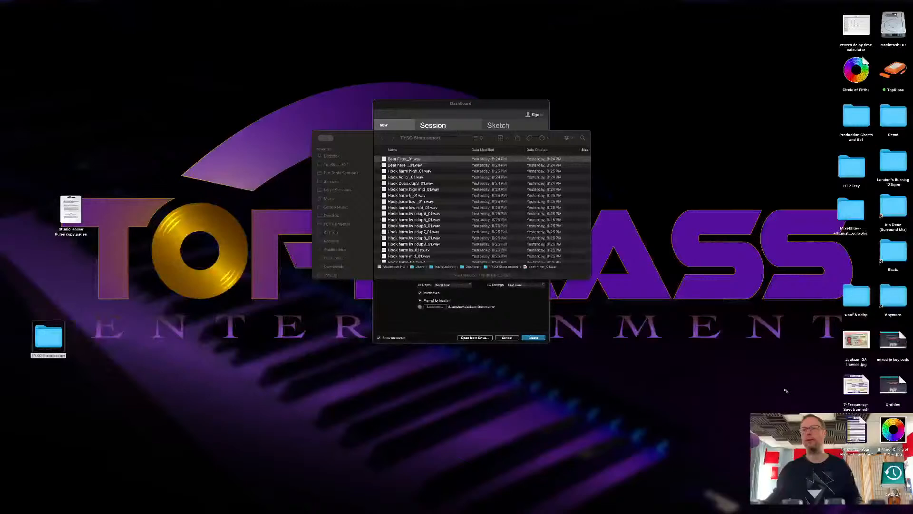
pyautogui.moveTo(785, 389); pyautogui.dragTo(847, 412)
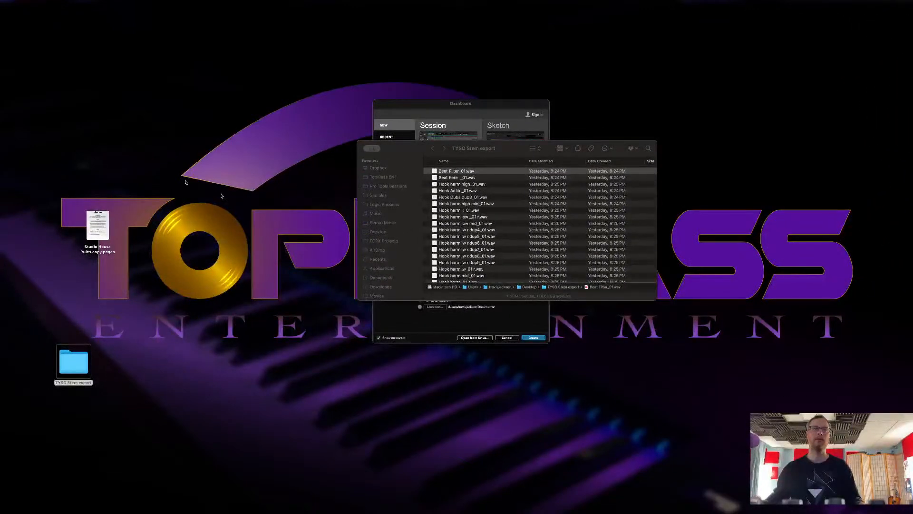
pyautogui.moveTo(134, 219); pyautogui.dragTo(90, 227)
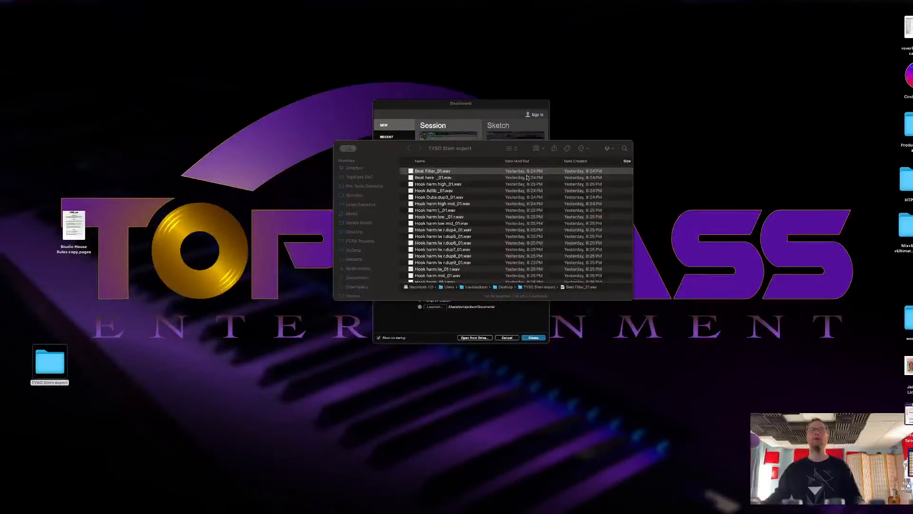
pyautogui.click(465, 168)
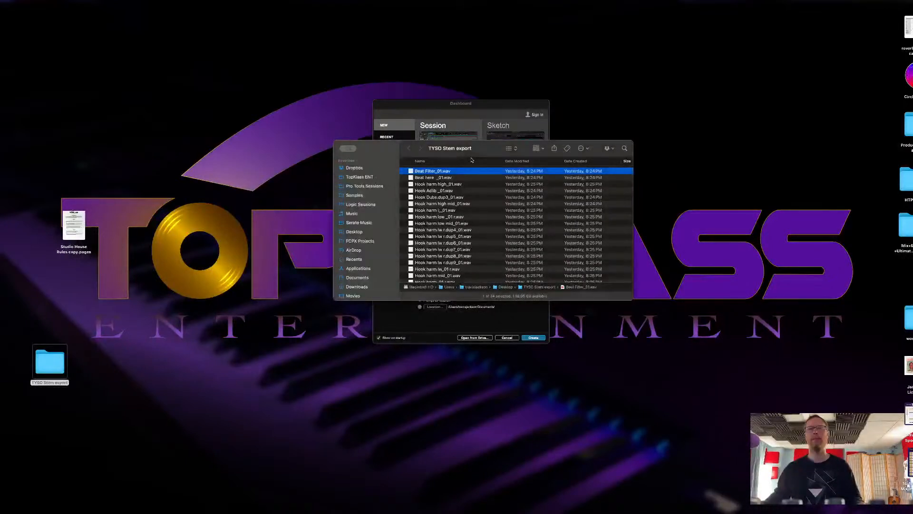
pyautogui.moveTo(475, 156); pyautogui.dragTo(480, 166)
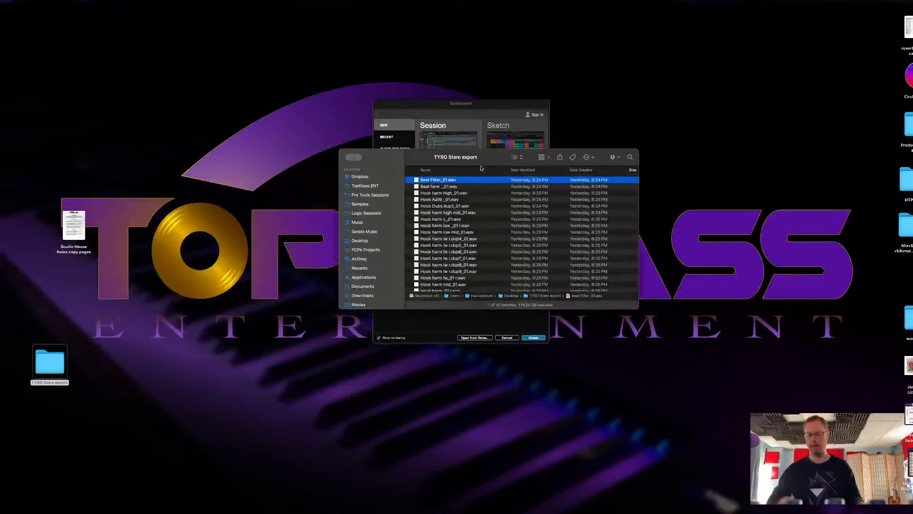
pyautogui.press('super+Up')
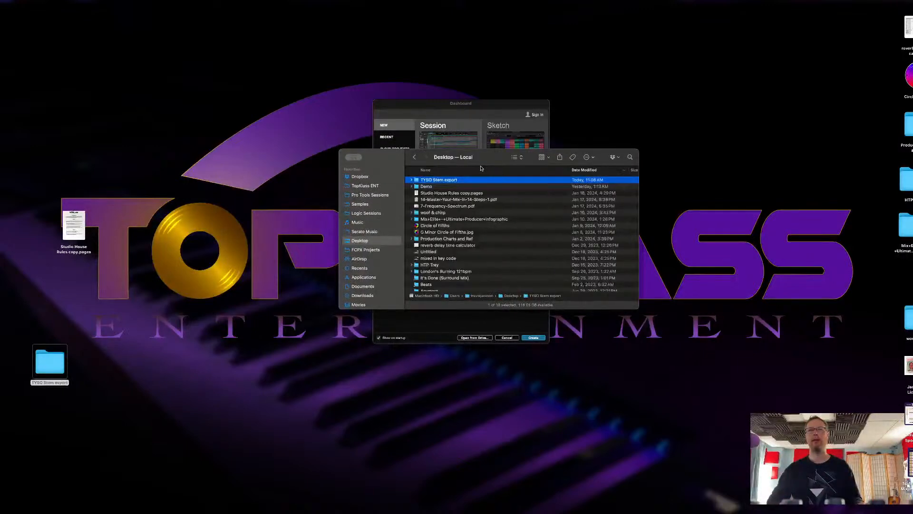
pyautogui.press('super+Tab')
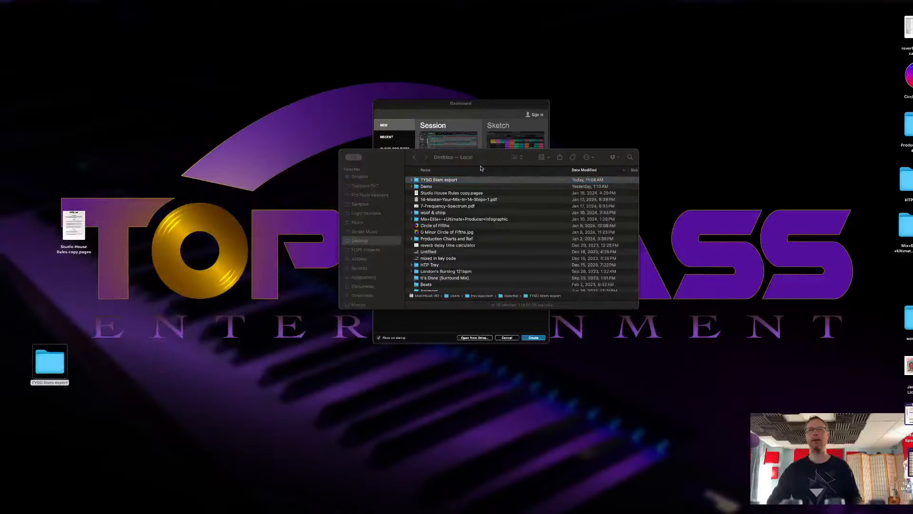
pyautogui.click(479, 174)
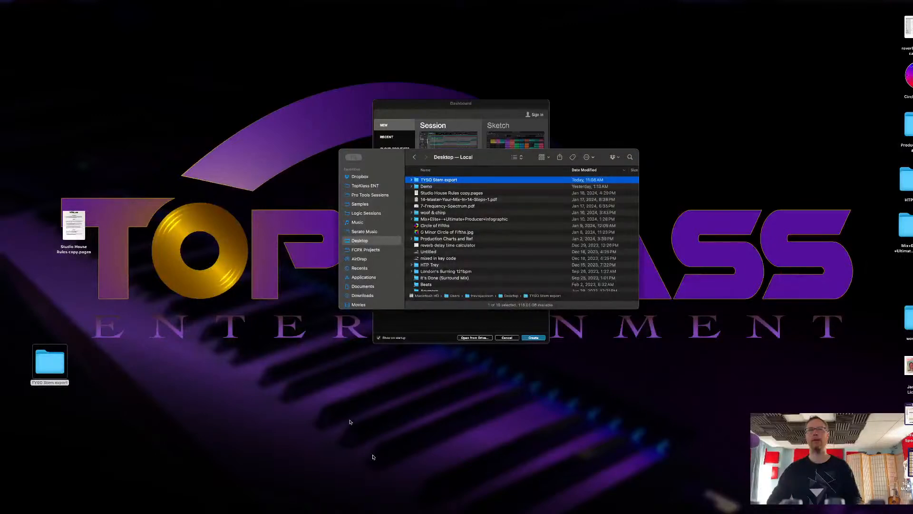
pyautogui.click(373, 475)
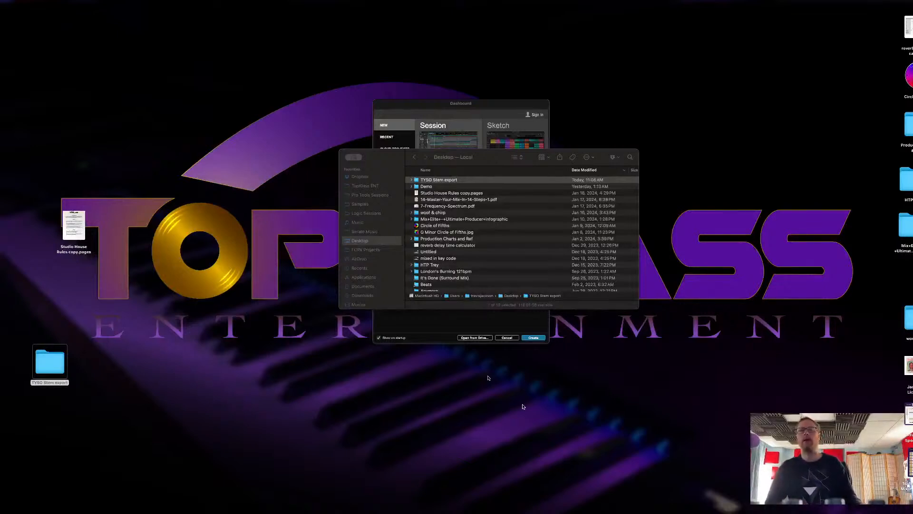
pyautogui.click(393, 287)
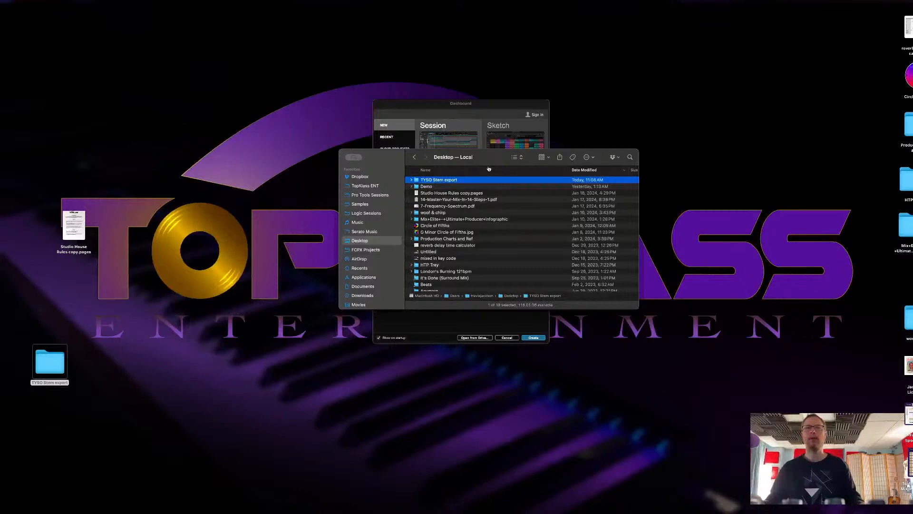
pyautogui.press('super+Tab')
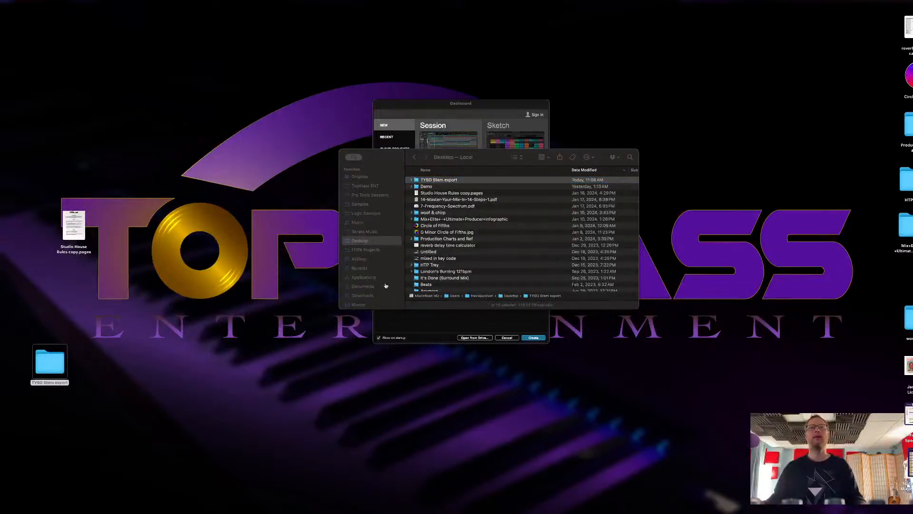
pyautogui.press('super+Tab')
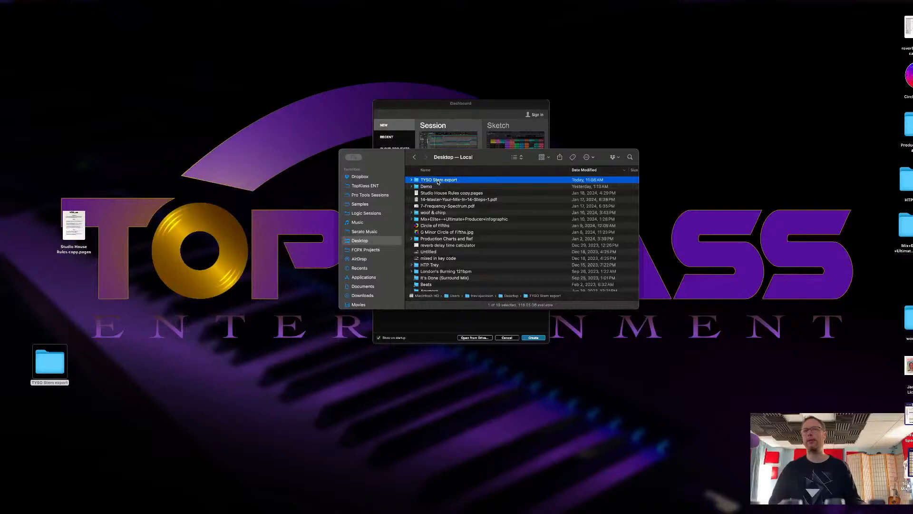
# Open the TYSO Stem export folder and look through its exported WAV stems.
pyautogui.doubleClick(438, 180)
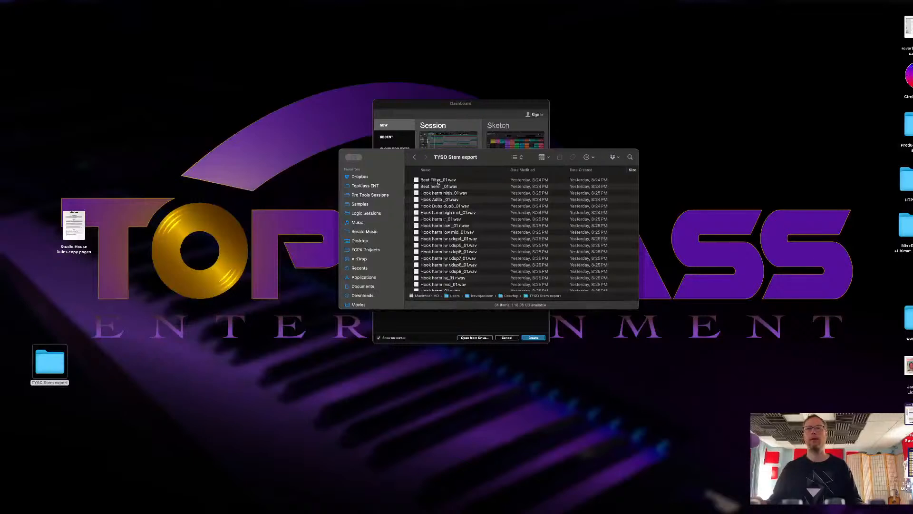
pyautogui.scroll(-5, 443, 195)
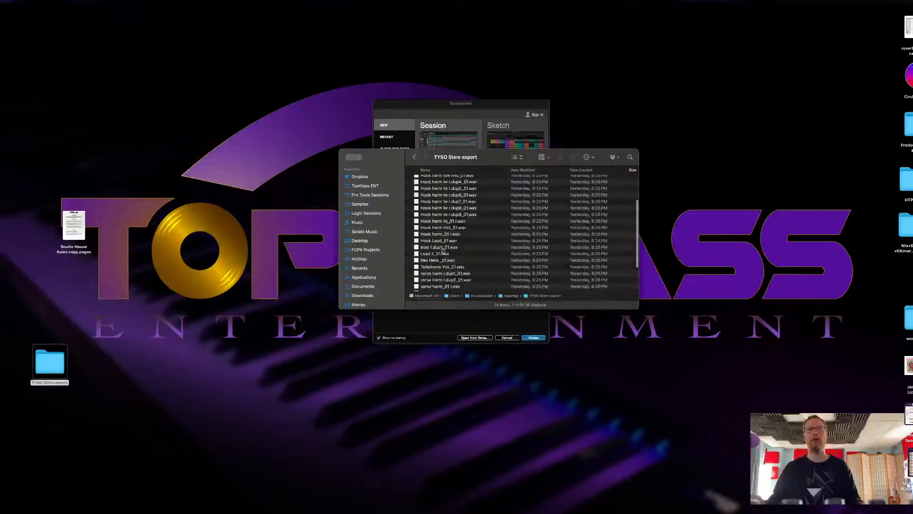
pyautogui.scroll(-2, 443, 251)
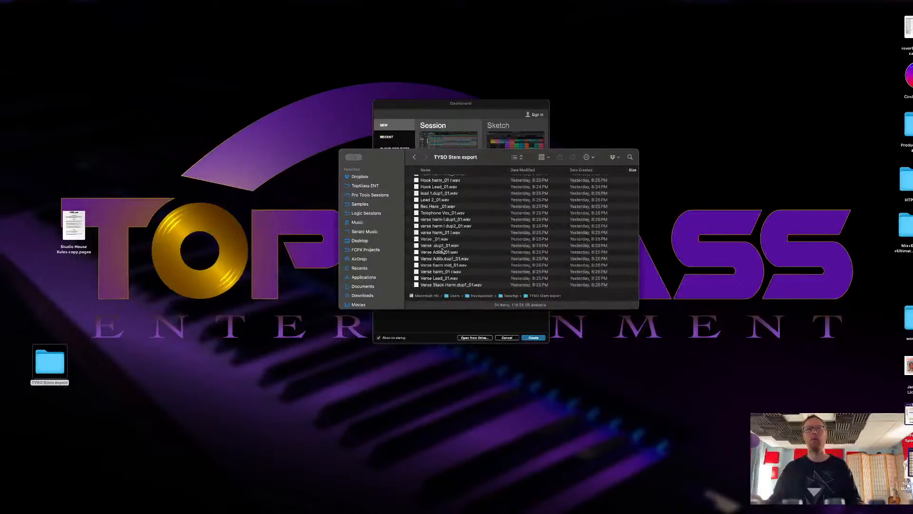
pyautogui.scroll(7, 443, 251)
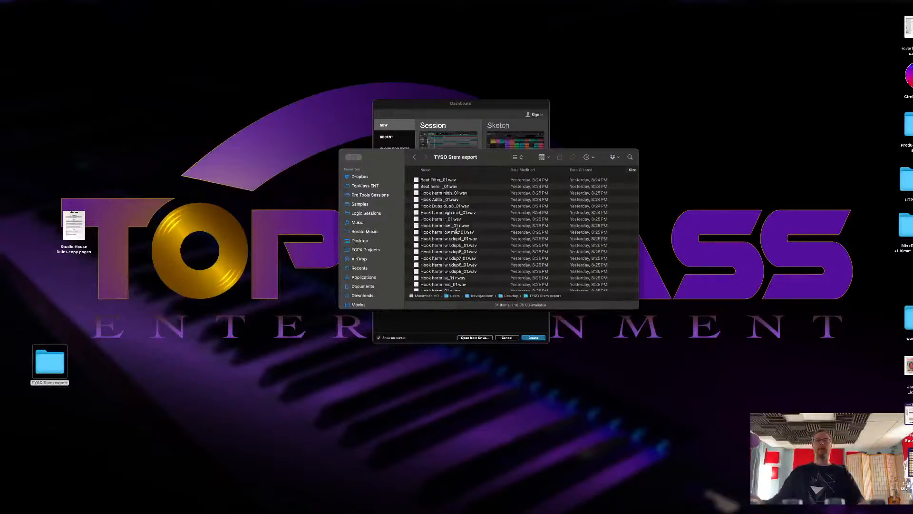
pyautogui.scroll(-3, 457, 231)
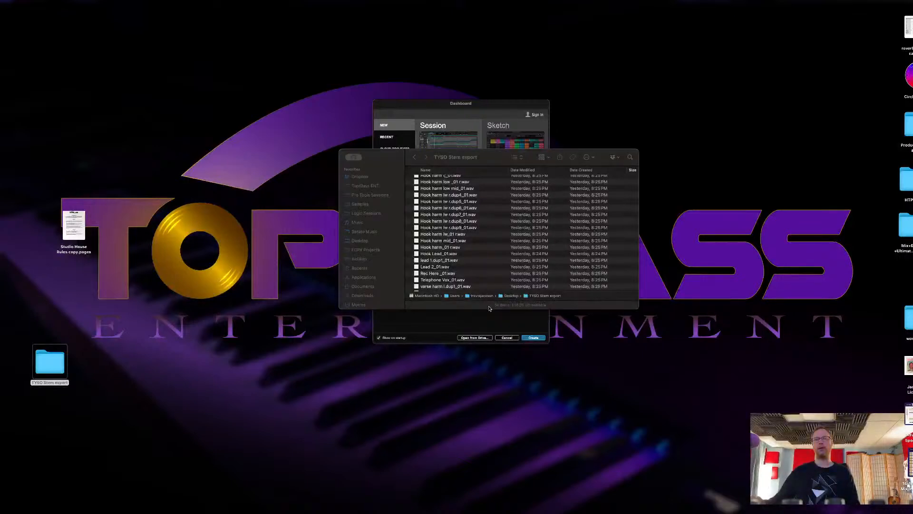
# Check the available I/O Settings for the new session and bring the Pro Tools Dashboard into full view.
pyautogui.click(563, 313)
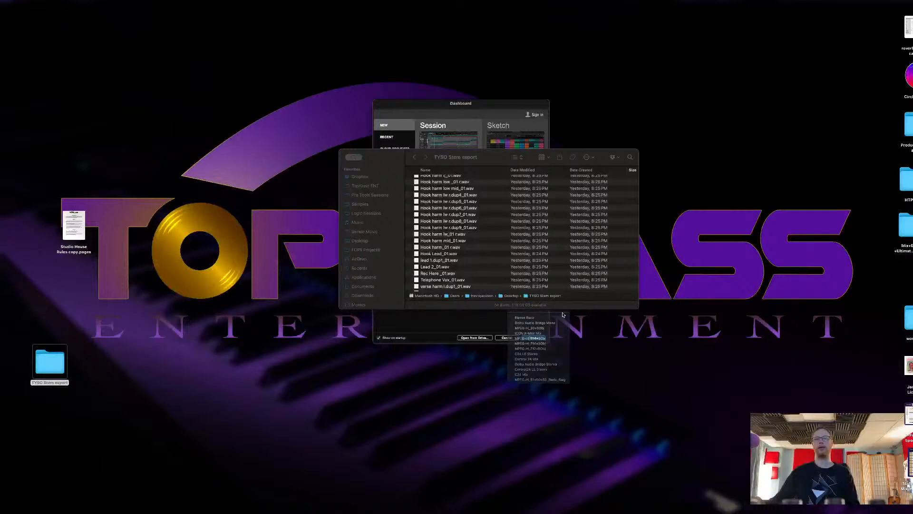
pyautogui.click(563, 315)
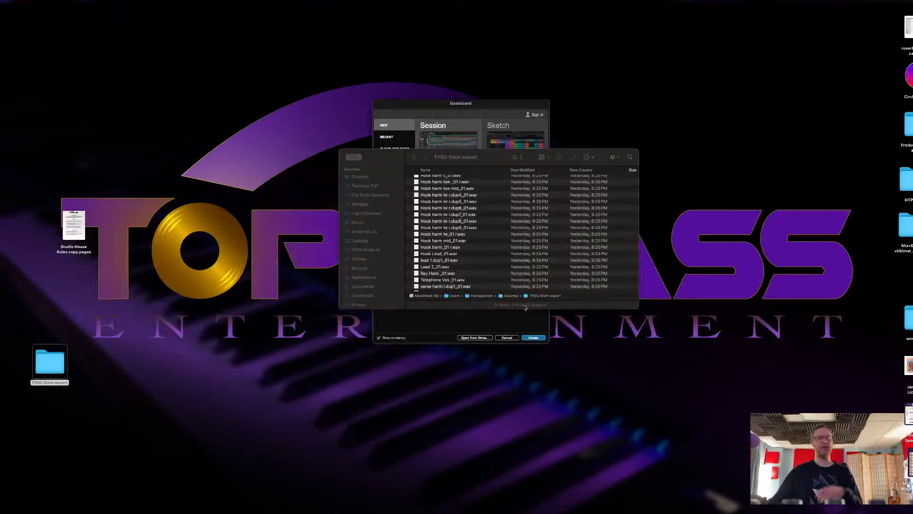
pyautogui.click(365, 454)
pyautogui.press('super+Tab')
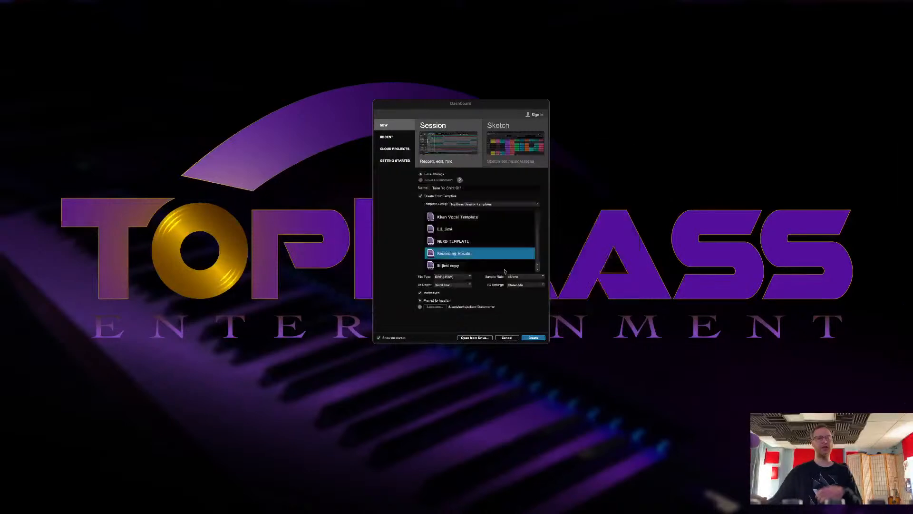
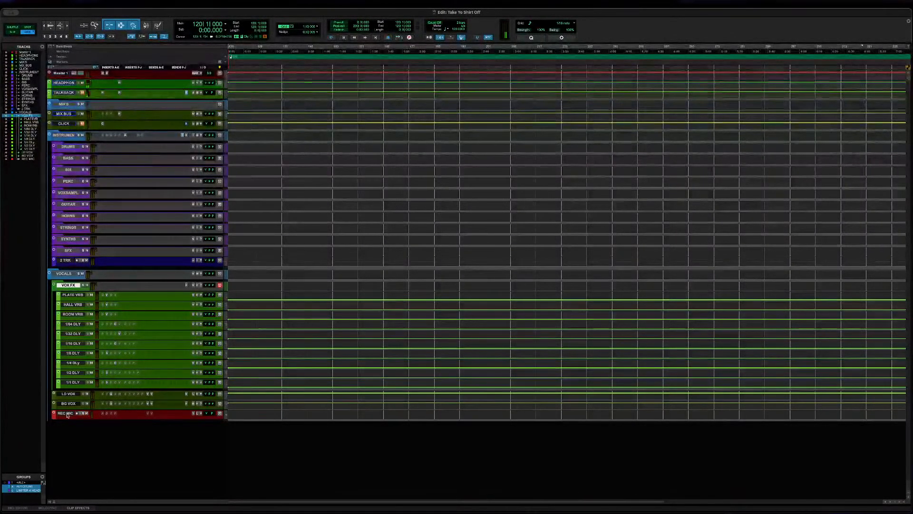
# Hide the REC MIC track below BG VOX and make it inactive.
pyautogui.click(67, 414)
pyautogui.rightClick(67, 414)
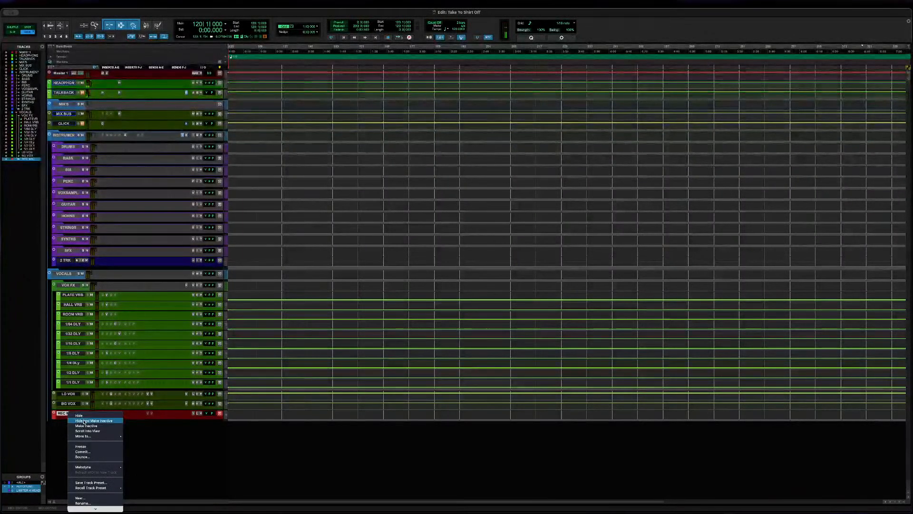
pyautogui.click(84, 422)
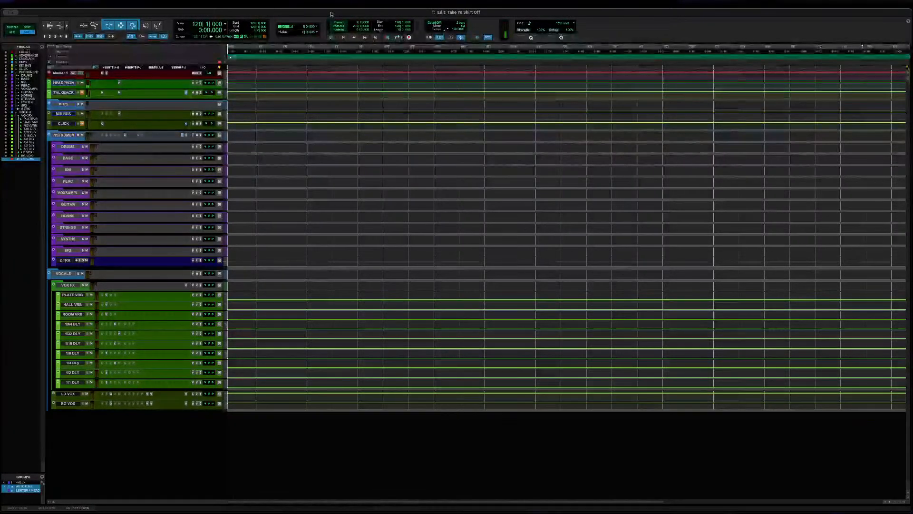
# Start an audio import, sort the files by date modified, and select all stems in the TYSO Stem export folder.
pyautogui.press('super+shift+i')
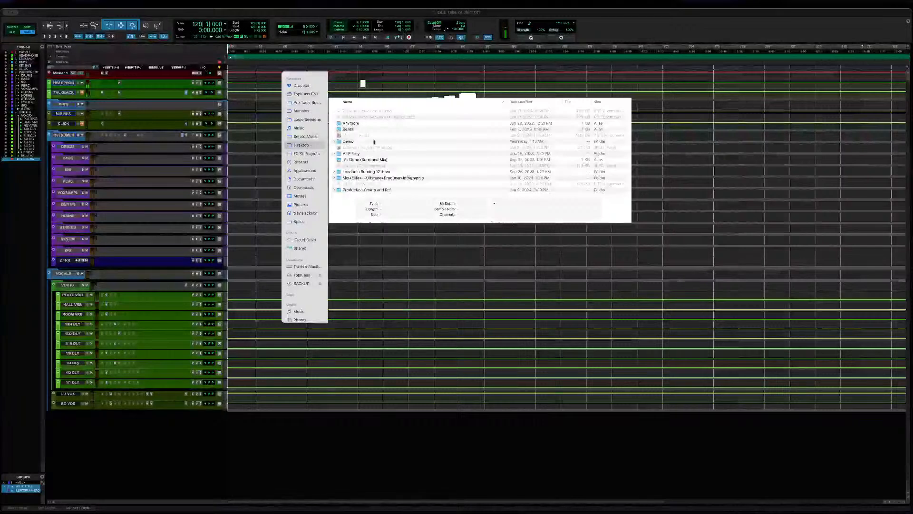
pyautogui.click(516, 103)
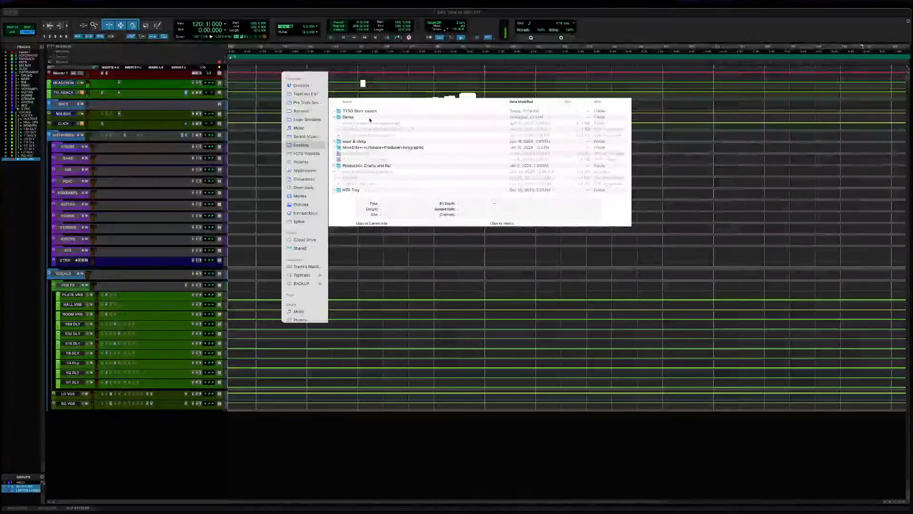
pyautogui.doubleClick(359, 110)
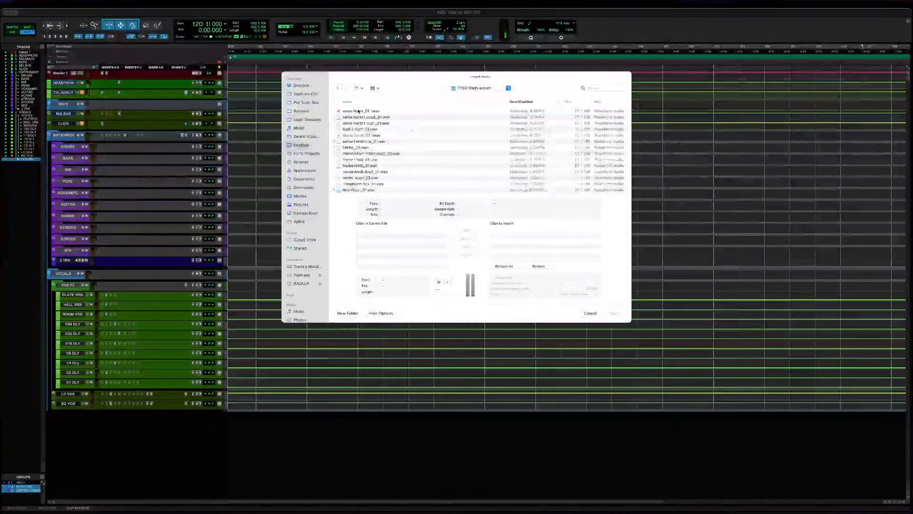
pyautogui.click(369, 141)
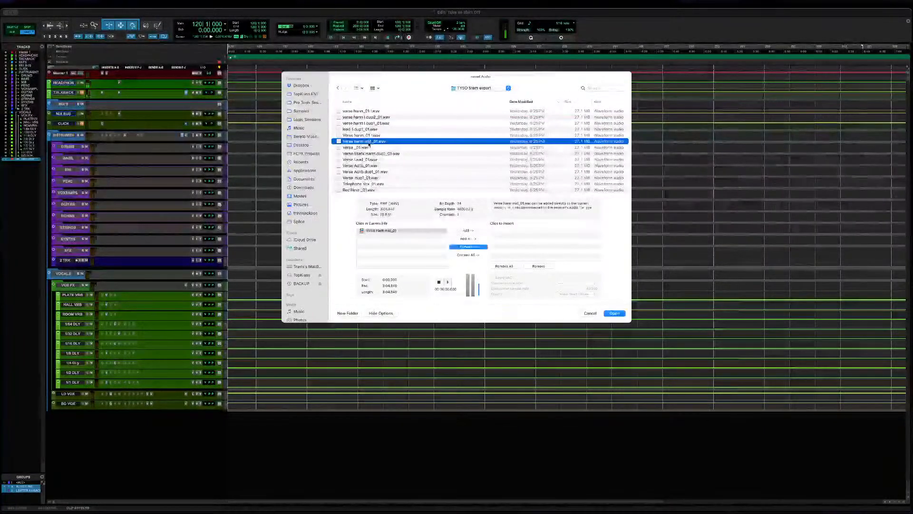
pyautogui.press('super+a')
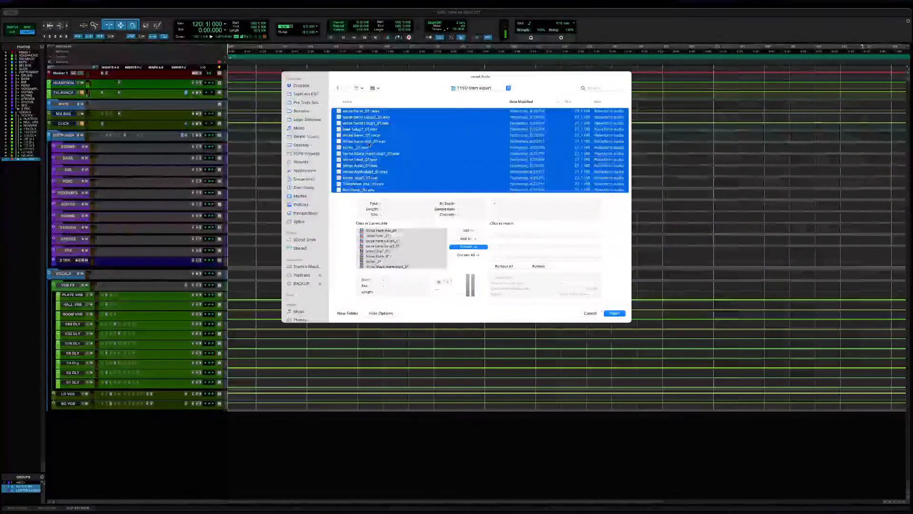
# Add the selected stems to the import list as converted files and import them into the session's Audio Files folder.
pyautogui.click(460, 247)
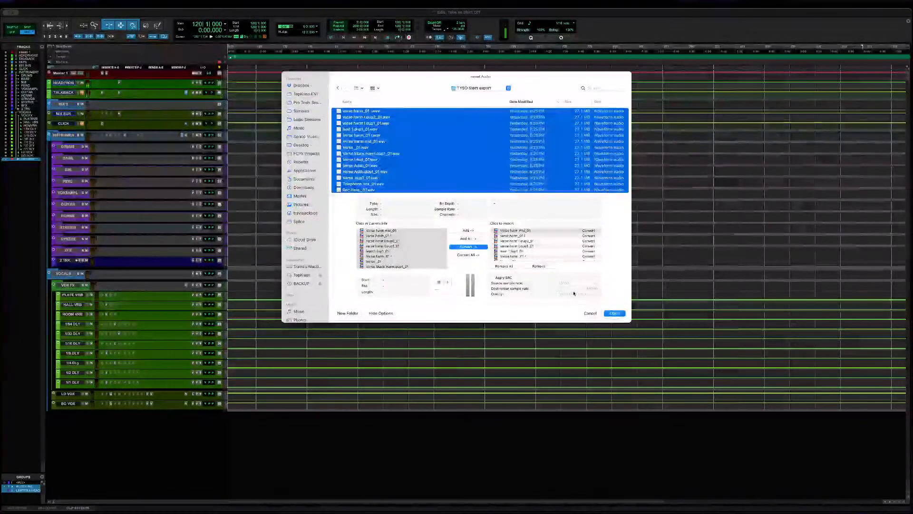
pyautogui.click(613, 313)
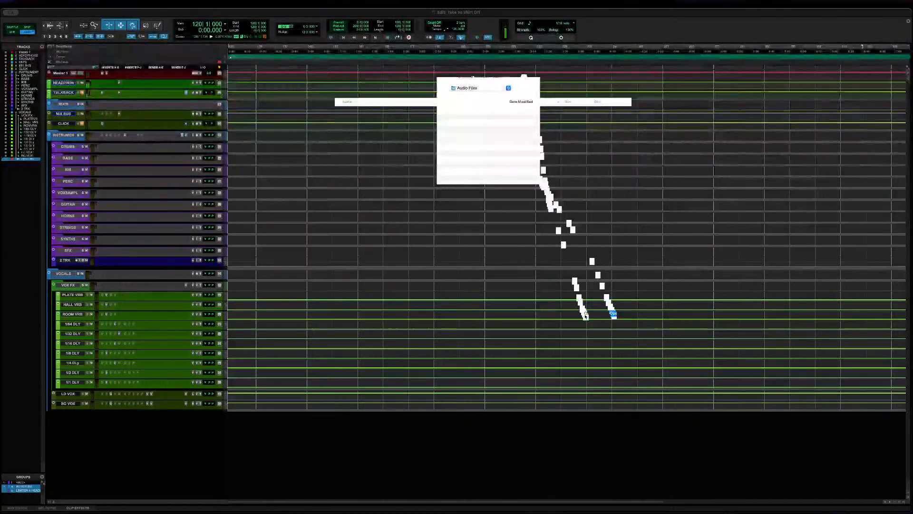
pyautogui.click(612, 313)
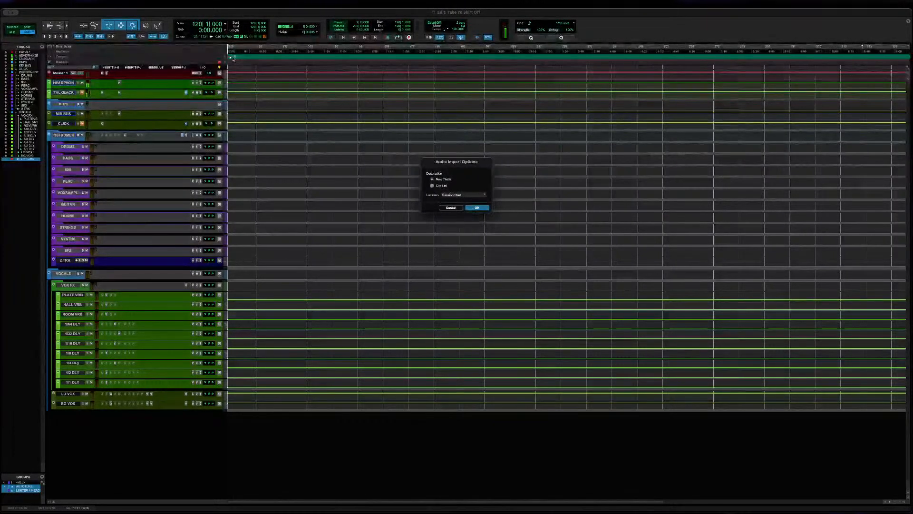
# Set the audio import destination to New Track with Session Start as the location, and confirm the import.
pyautogui.click(473, 194)
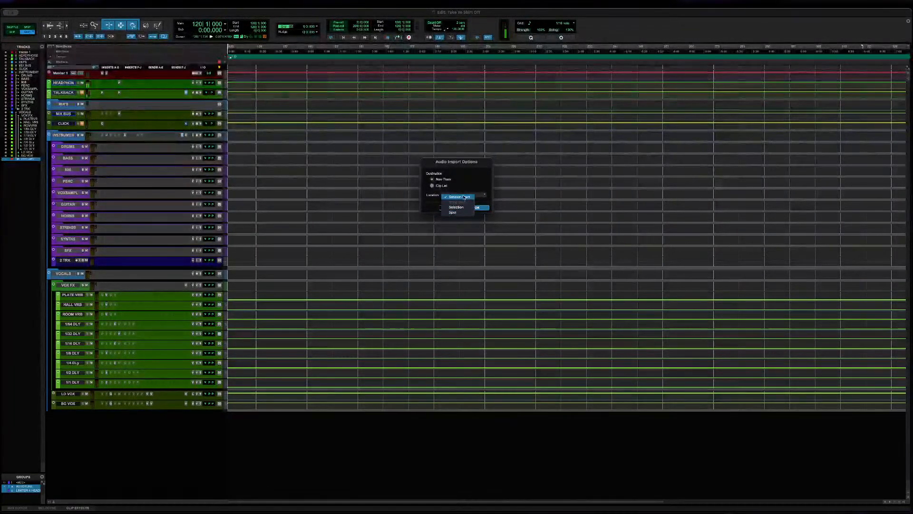
pyautogui.click(464, 197)
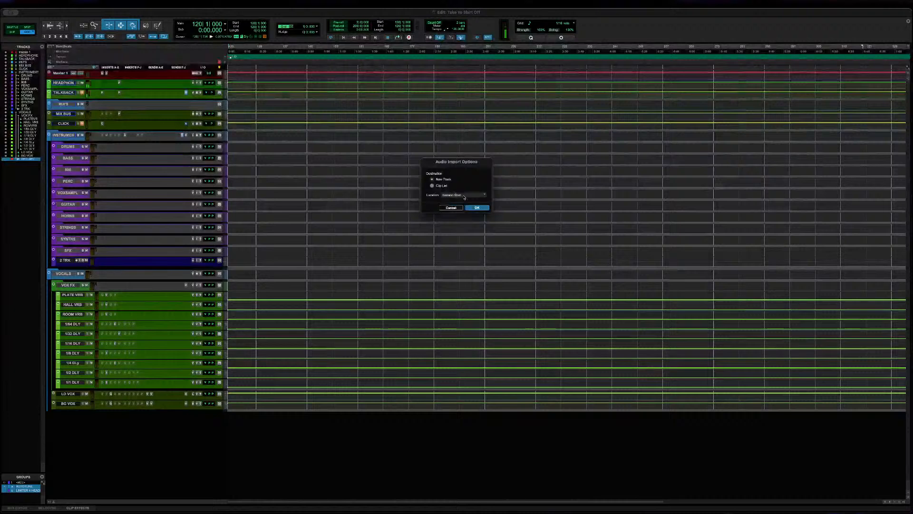
pyautogui.click(442, 185)
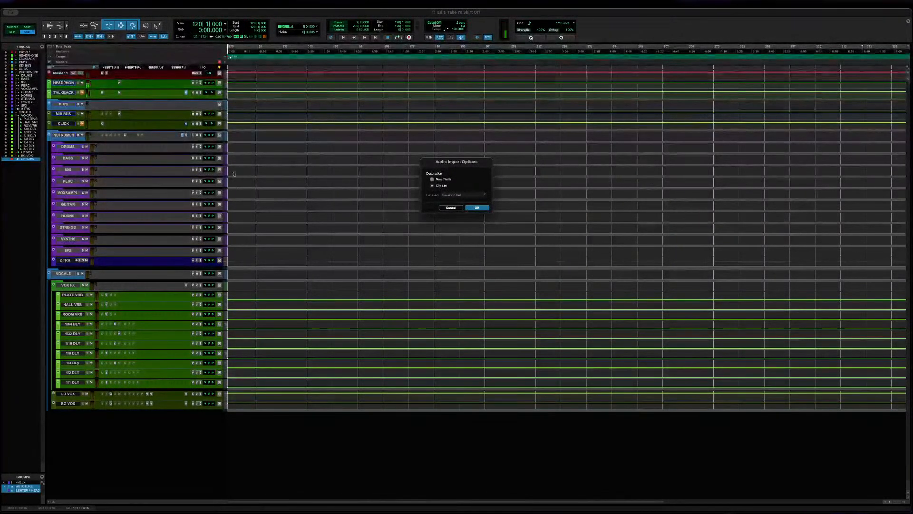
pyautogui.click(431, 179)
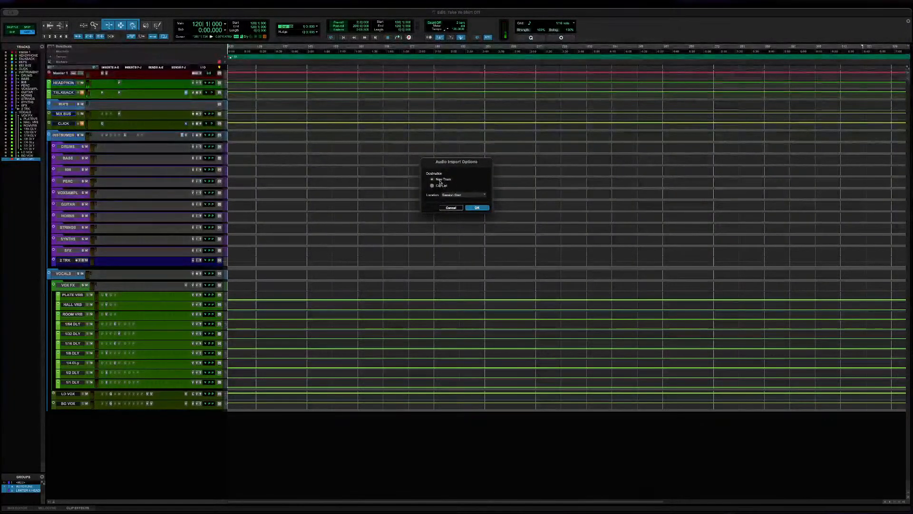
pyautogui.click(478, 208)
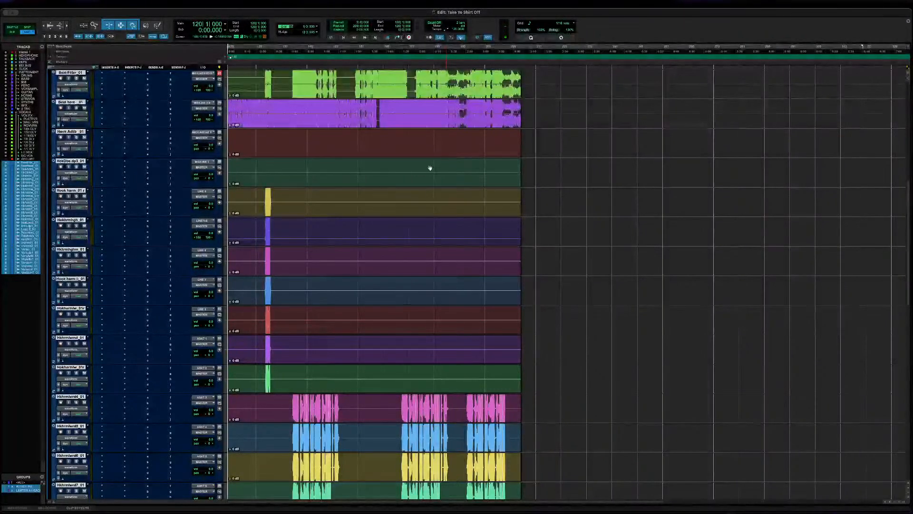
# Inspect the Hook Adlib clip and the clip directly below it among the imported stems.
pyautogui.scroll(2, 373, 187)
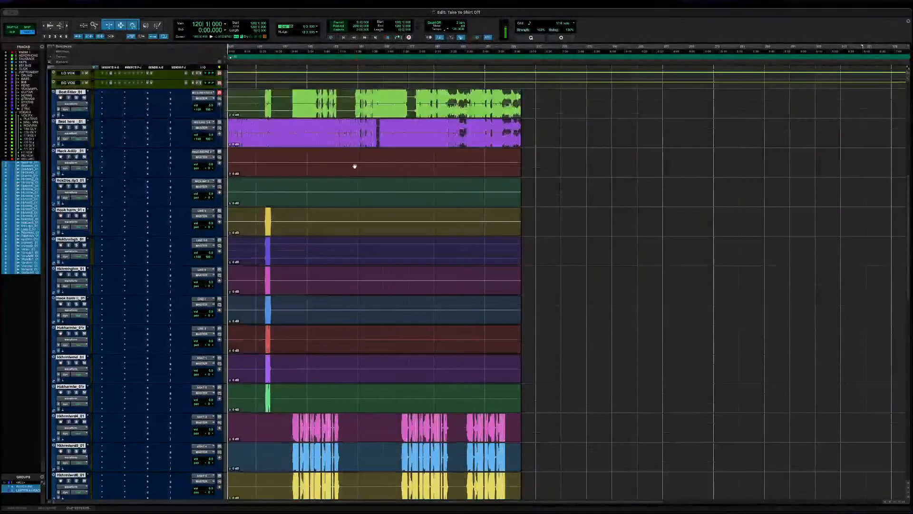
pyautogui.click(351, 168)
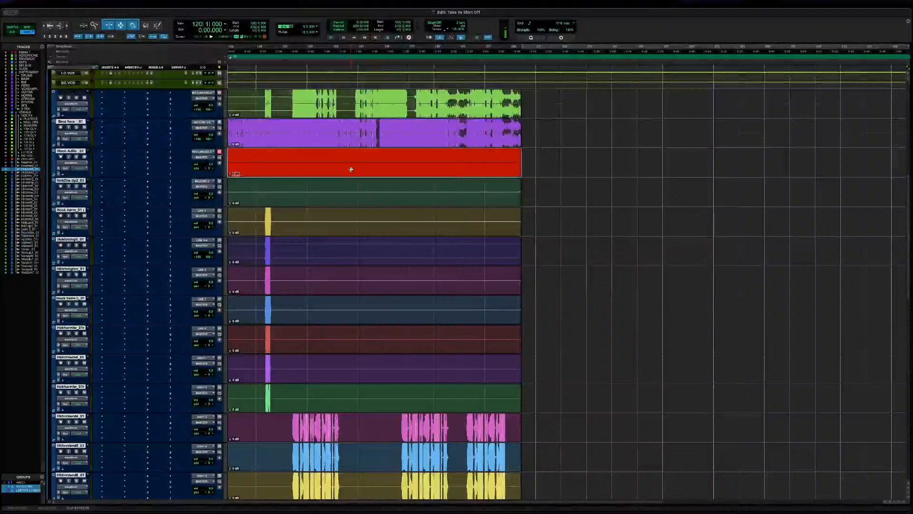
pyautogui.click(350, 200)
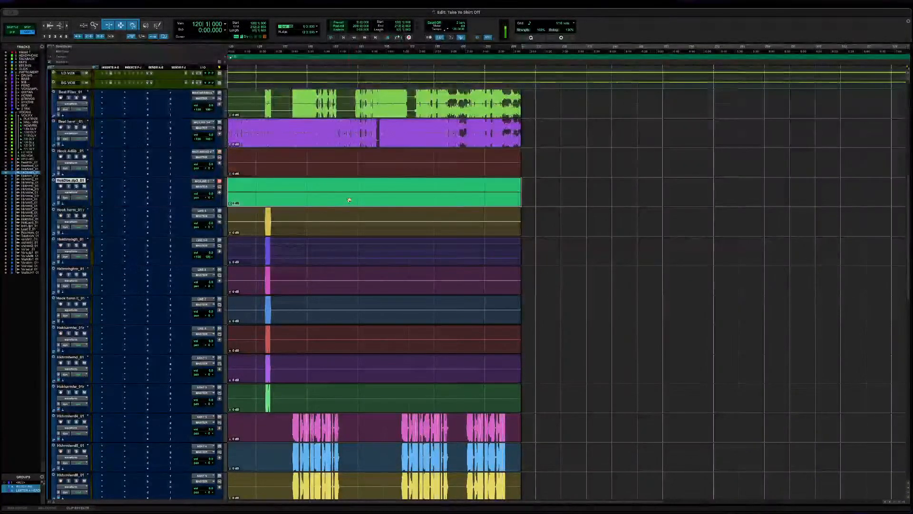
# Select all imported stem tracks from Beat Filter to the last one and move them into the INSTRUMENT folder, below 2 TRK.
pyautogui.scroll(3, 359, 211)
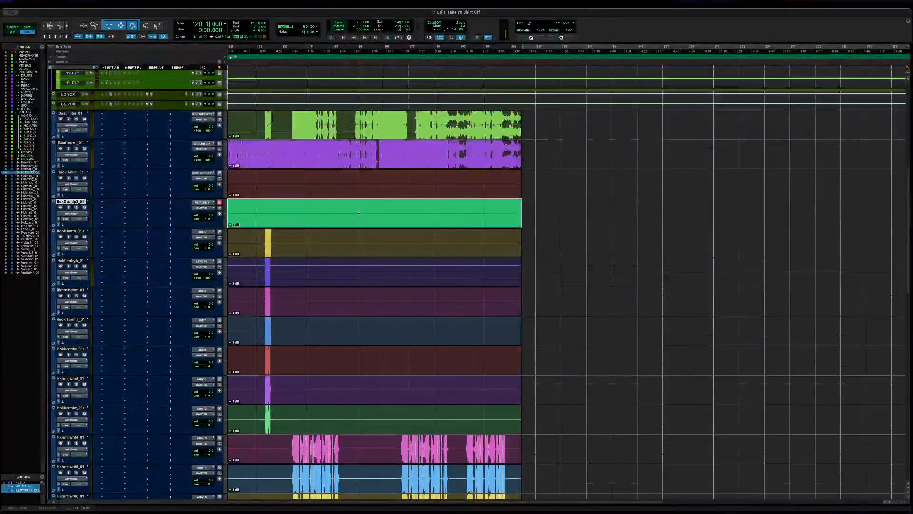
pyautogui.scroll(4, 359, 210)
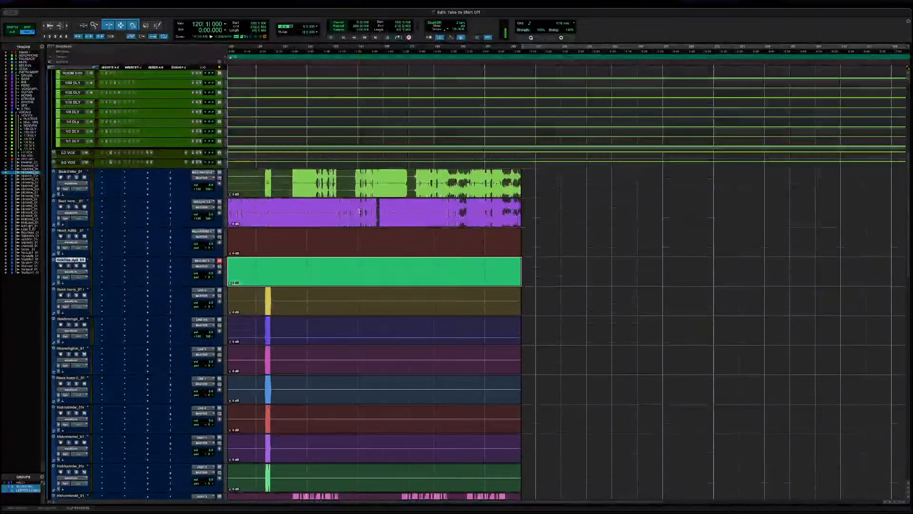
pyautogui.scroll(1, 359, 211)
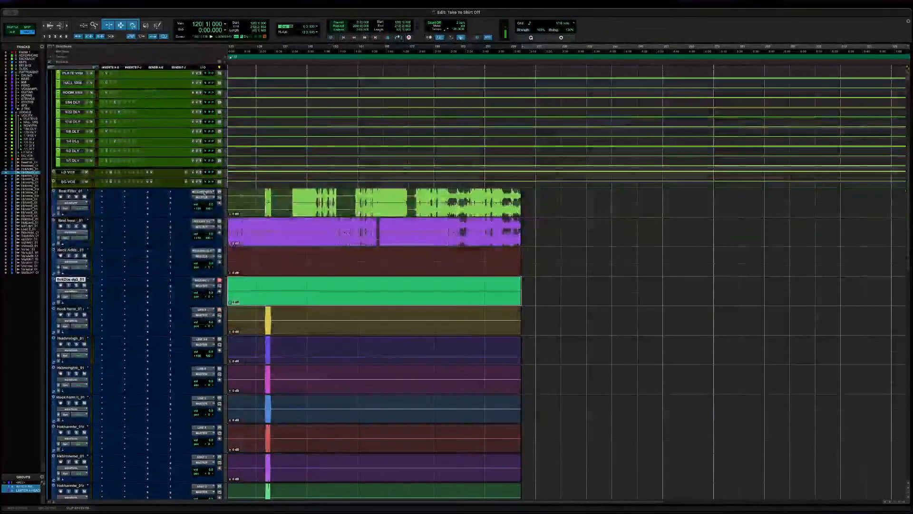
pyautogui.click(75, 191)
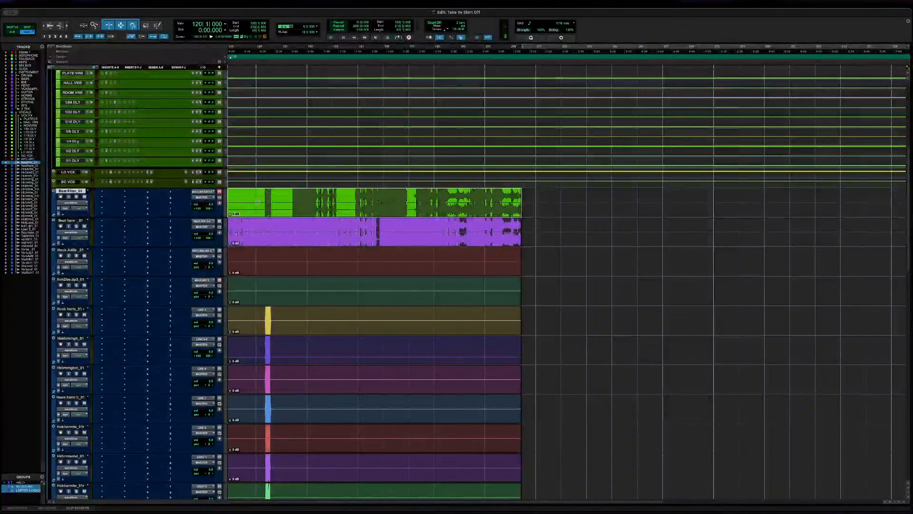
pyautogui.scroll(-3, 261, 205)
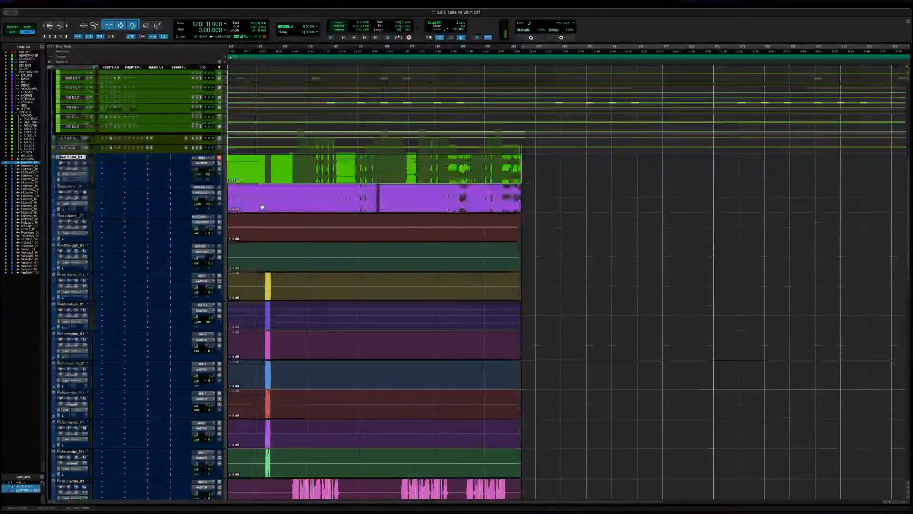
pyautogui.scroll(-10, 262, 207)
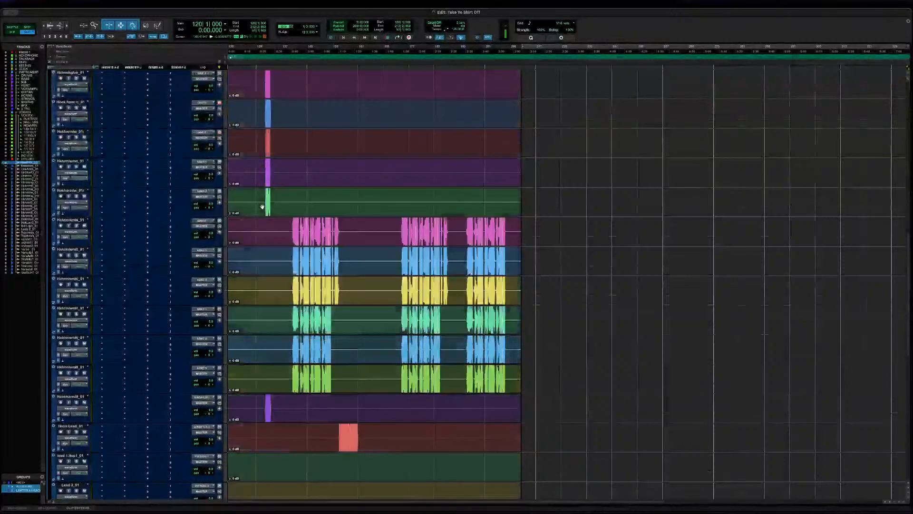
pyautogui.scroll(-10, 262, 206)
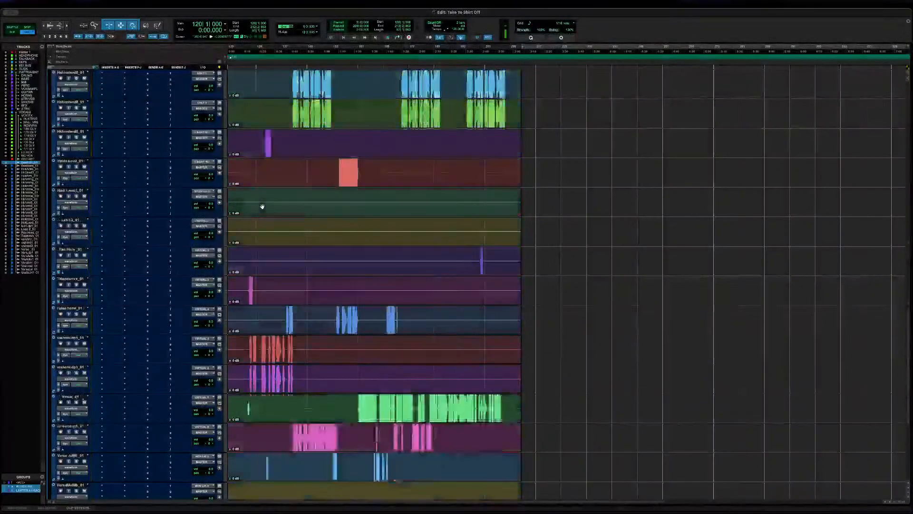
pyautogui.scroll(-6, 262, 206)
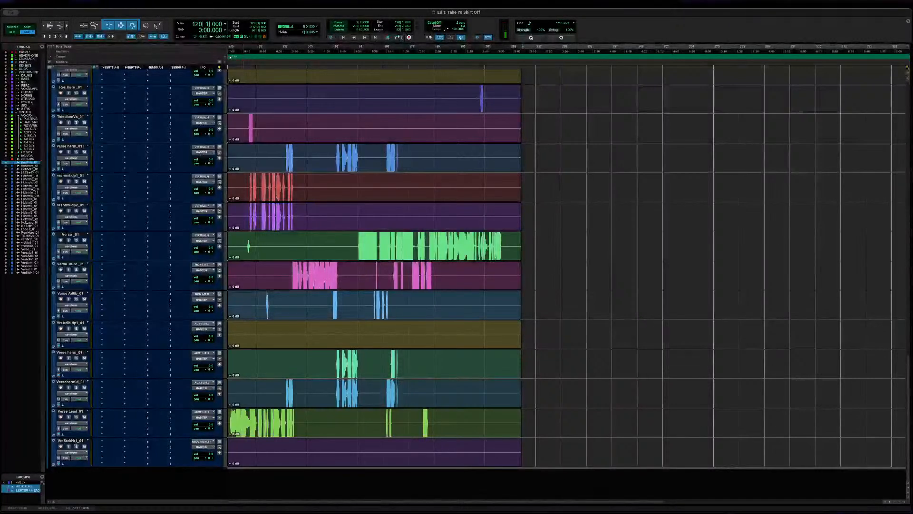
pyautogui.keyDown('shift'); pyautogui.click(70, 439); pyautogui.keyUp('shift')
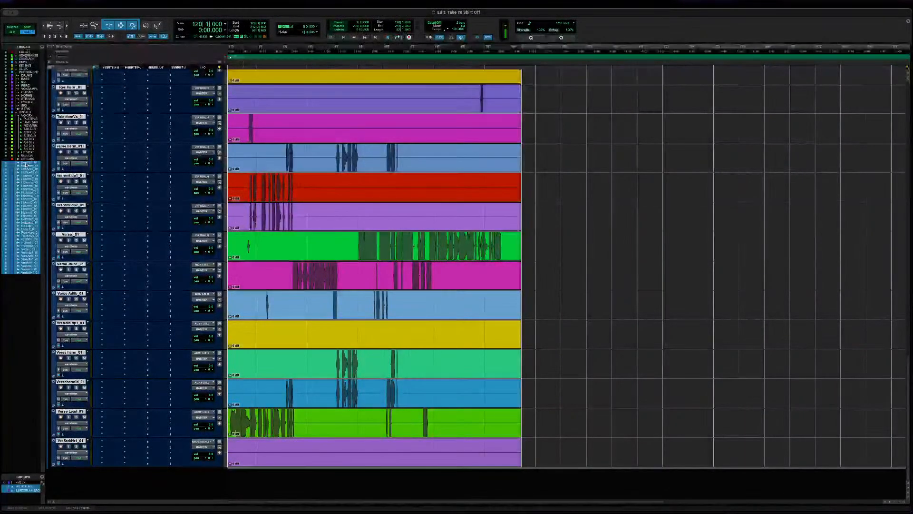
pyautogui.moveTo(26, 165); pyautogui.dragTo(29, 74)
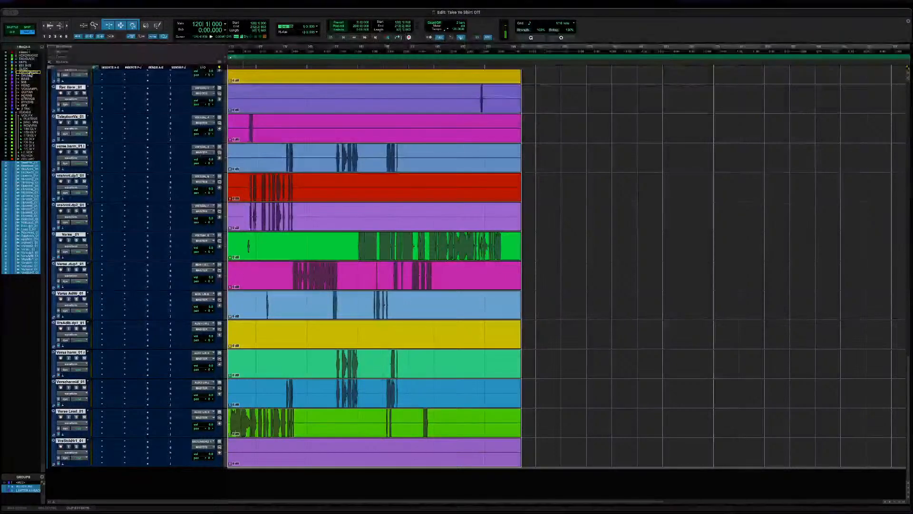
pyautogui.moveTo(30, 74); pyautogui.dragTo(29, 74)
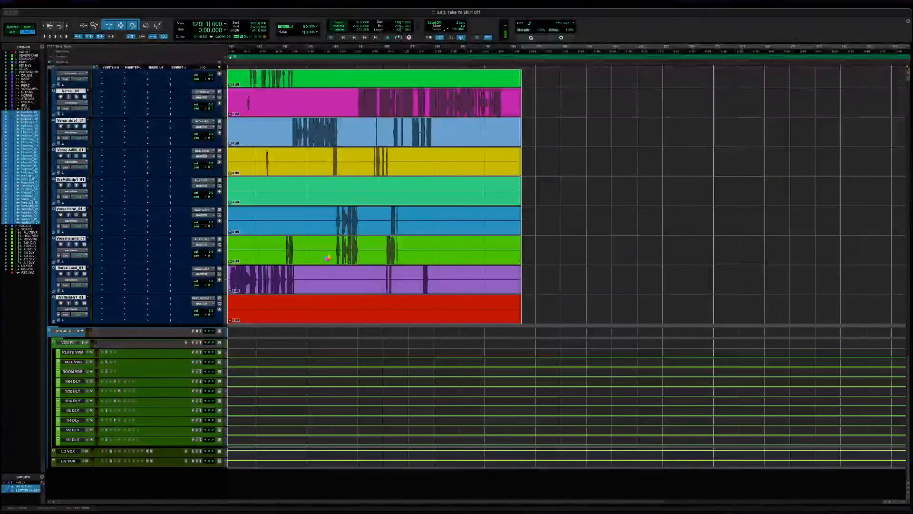
# Solo the beat track directly below Beat Filter, select its clip and return the playback position to the session start.
pyautogui.scroll(1, 328, 258)
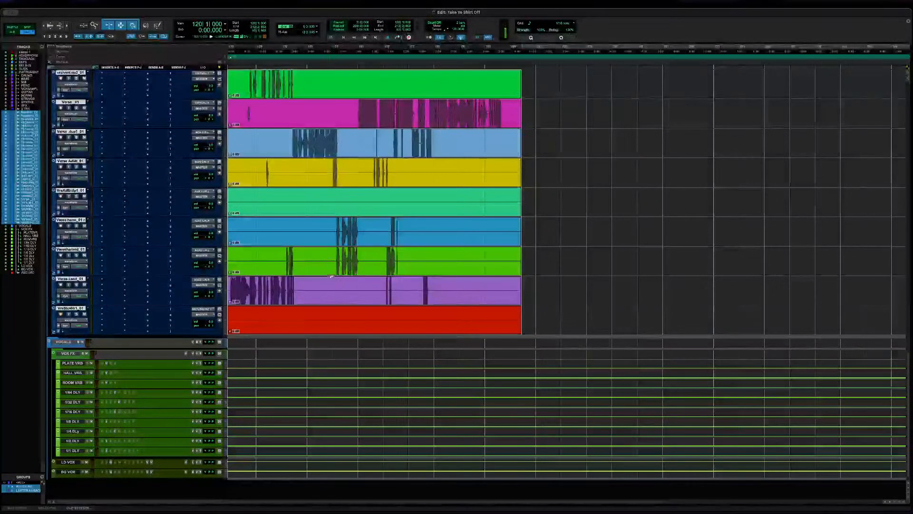
pyautogui.scroll(4, 327, 258)
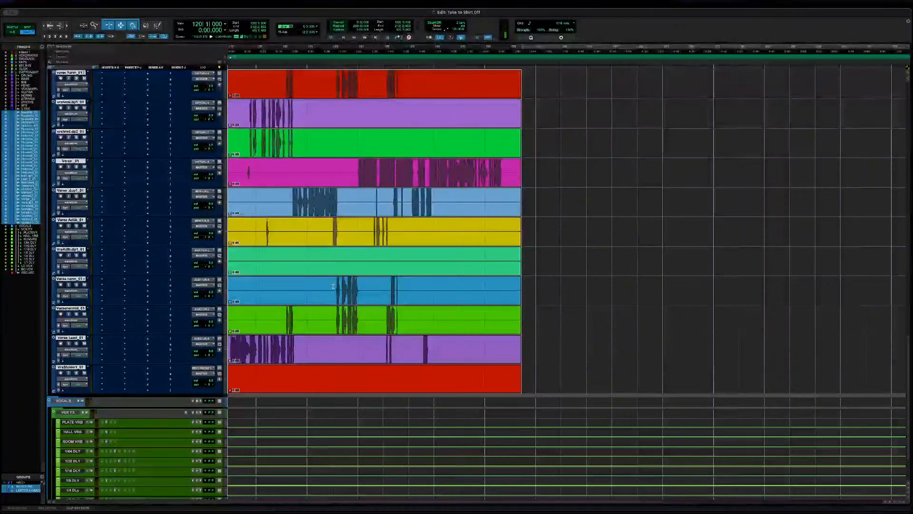
pyautogui.scroll(8, 333, 286)
pyautogui.scroll(20, 333, 285)
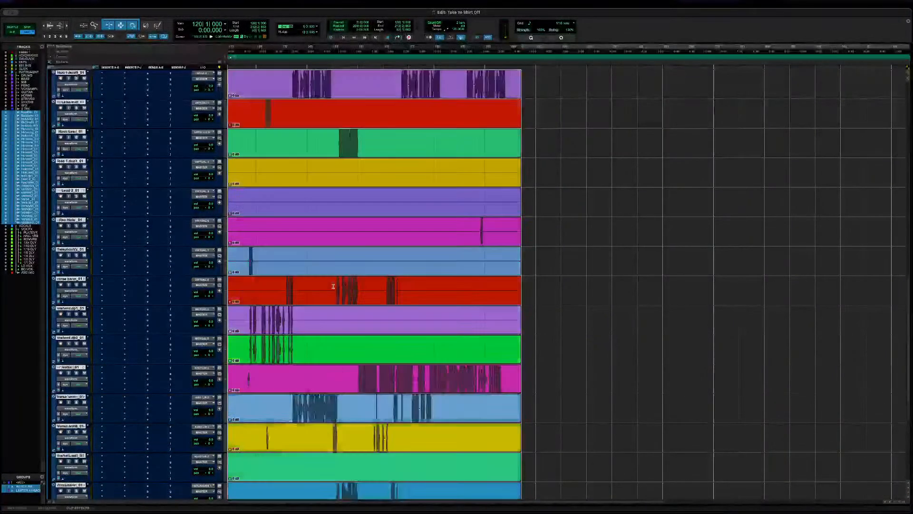
pyautogui.scroll(20, 333, 285)
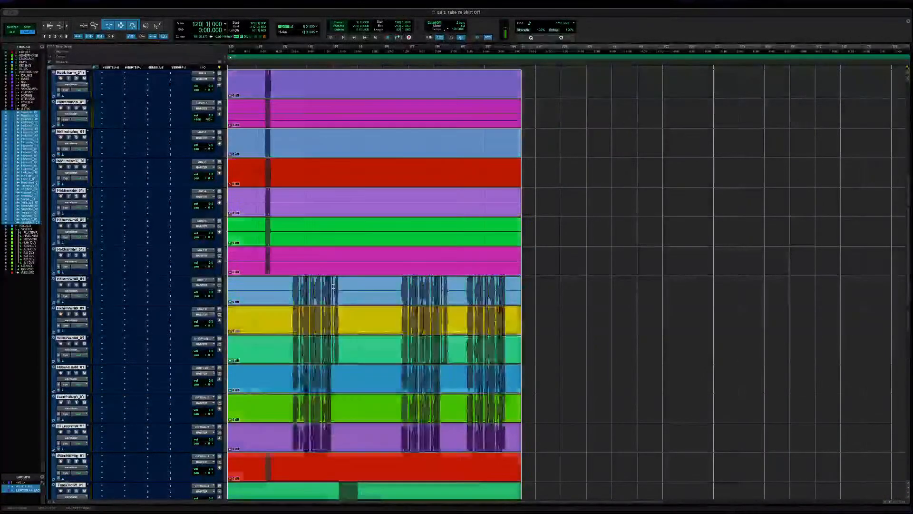
pyautogui.scroll(5, 333, 287)
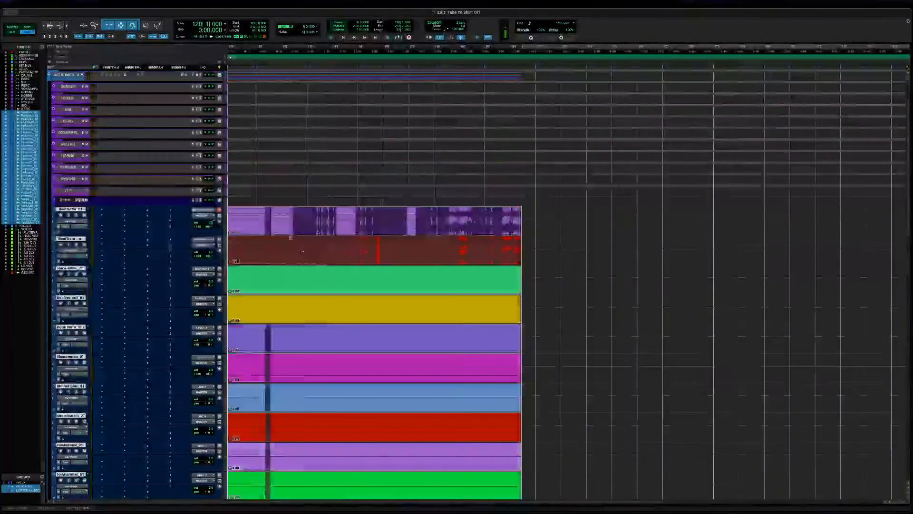
pyautogui.click(260, 247)
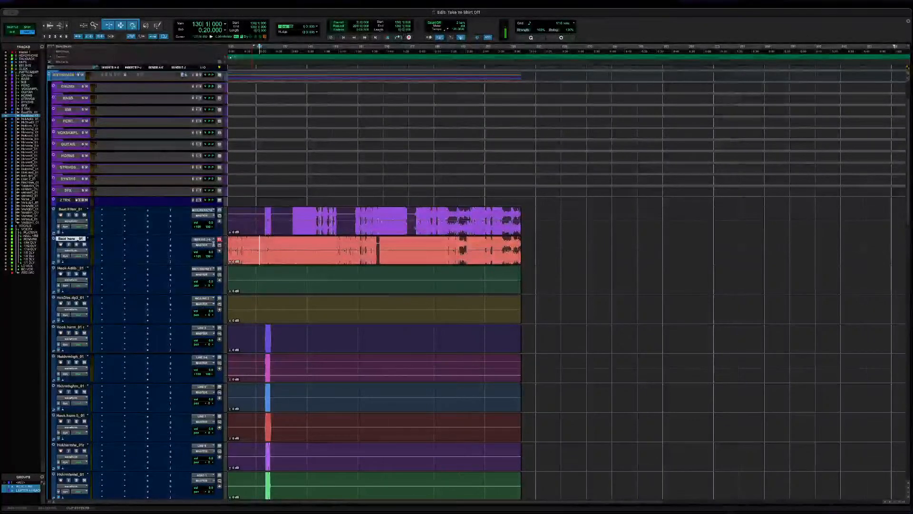
pyautogui.hotkey('shift', 's')
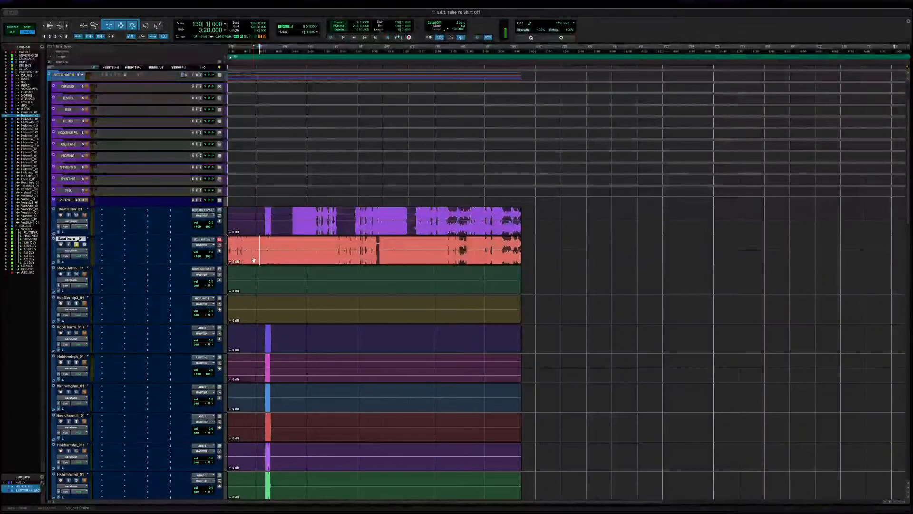
pyautogui.press('Return')
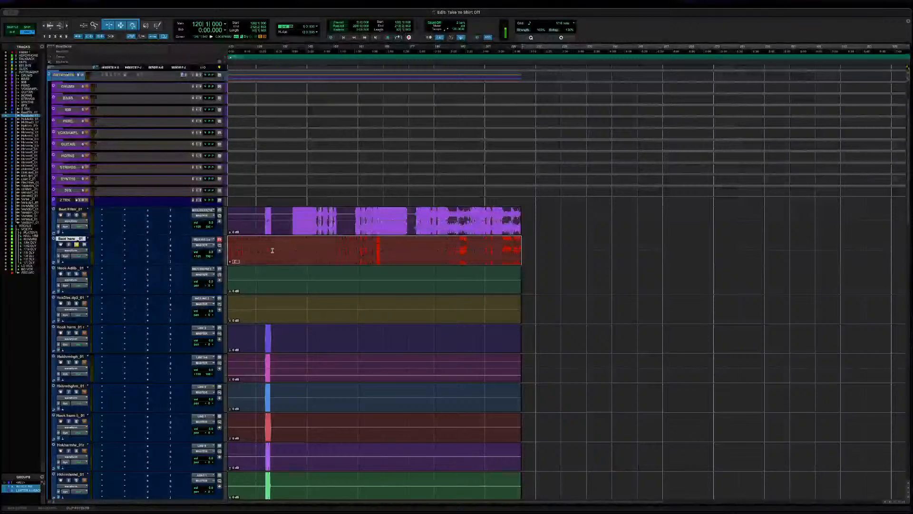
# Set the Playback Engine's H/W buffer size to 1024 samples and apply the setting.
pyautogui.scroll(3, 273, 250)
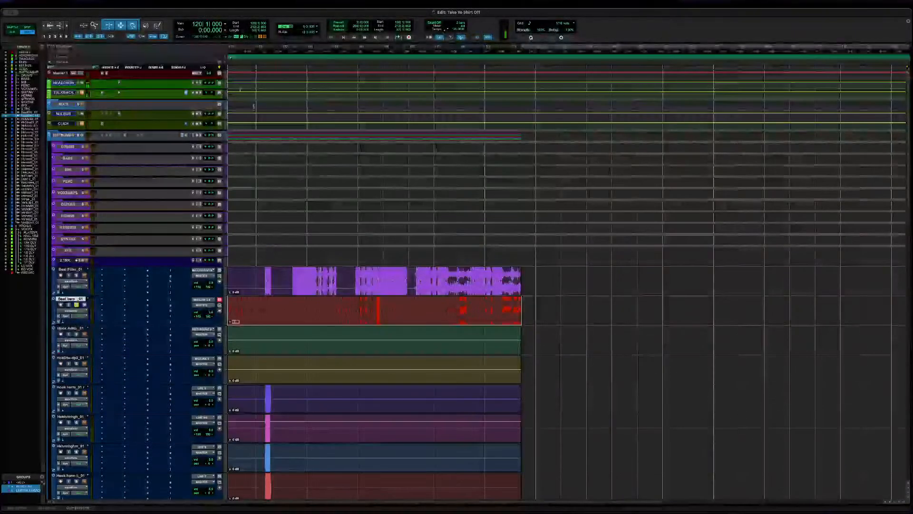
pyautogui.click(184, 6)
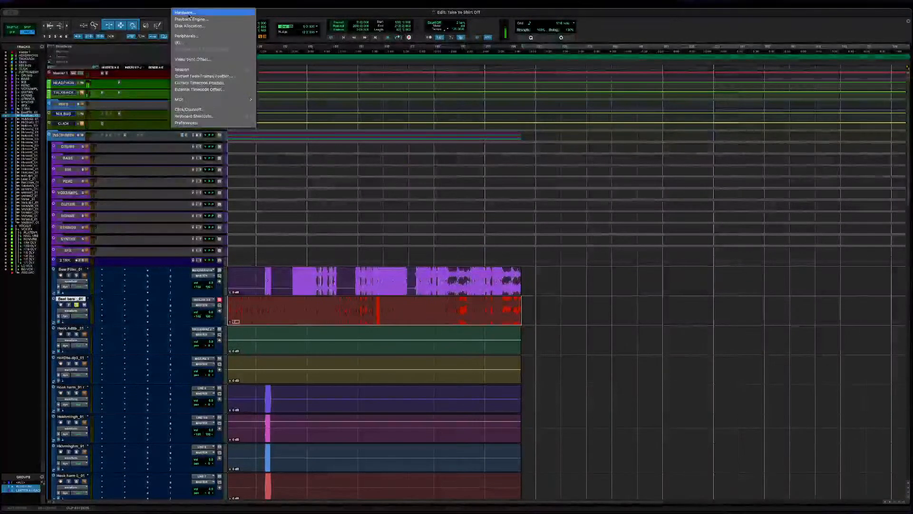
pyautogui.click(193, 20)
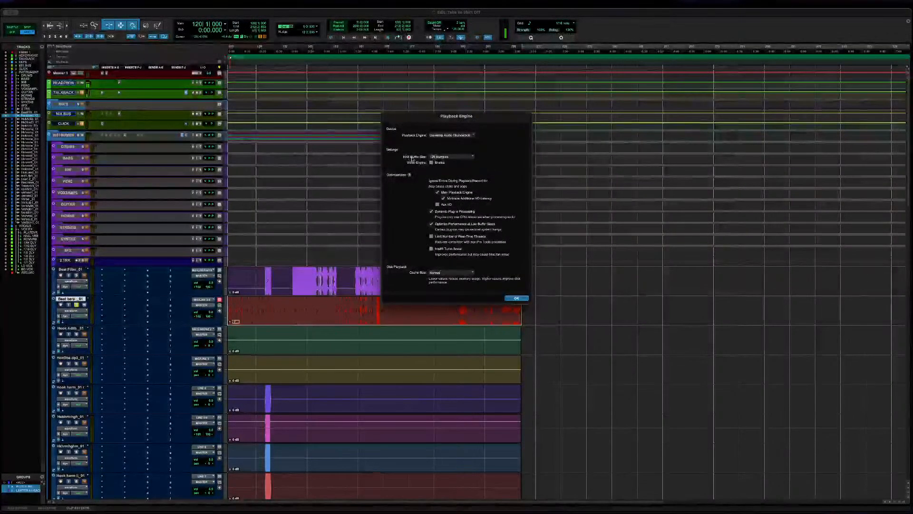
pyautogui.click(451, 157)
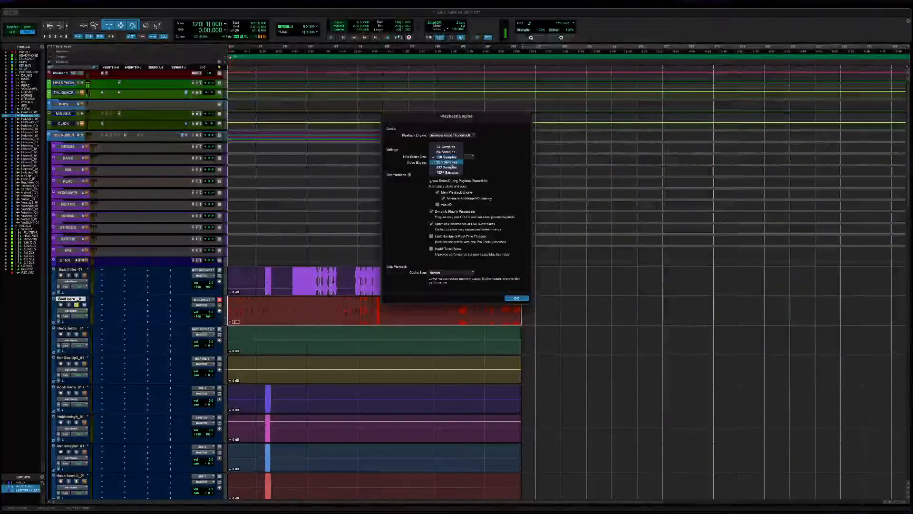
pyautogui.click(451, 172)
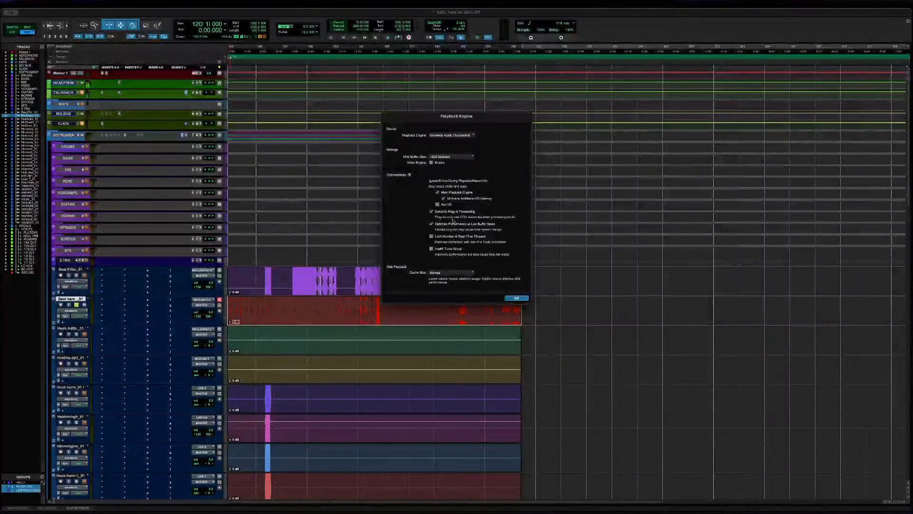
pyautogui.click(515, 299)
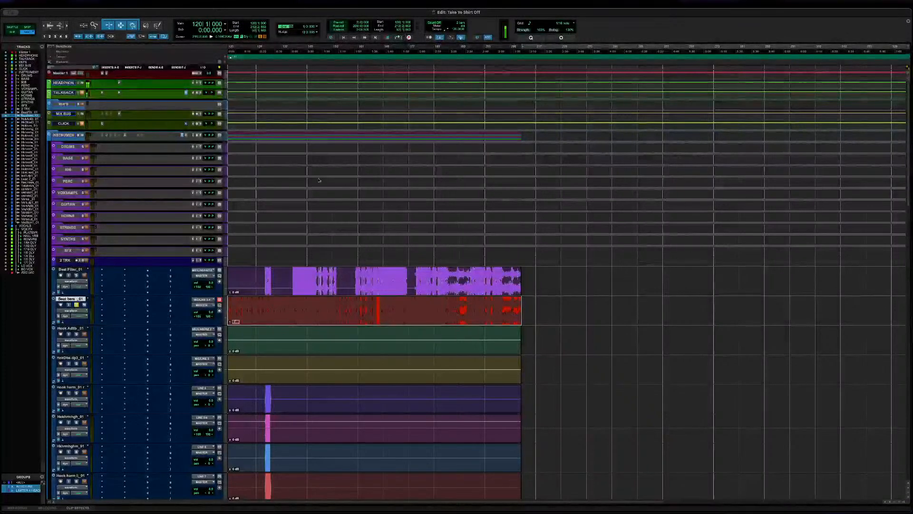
# Open the Limiter plug-in on the MIX BUS track and move its window clear of the stem clips.
pyautogui.click(119, 114)
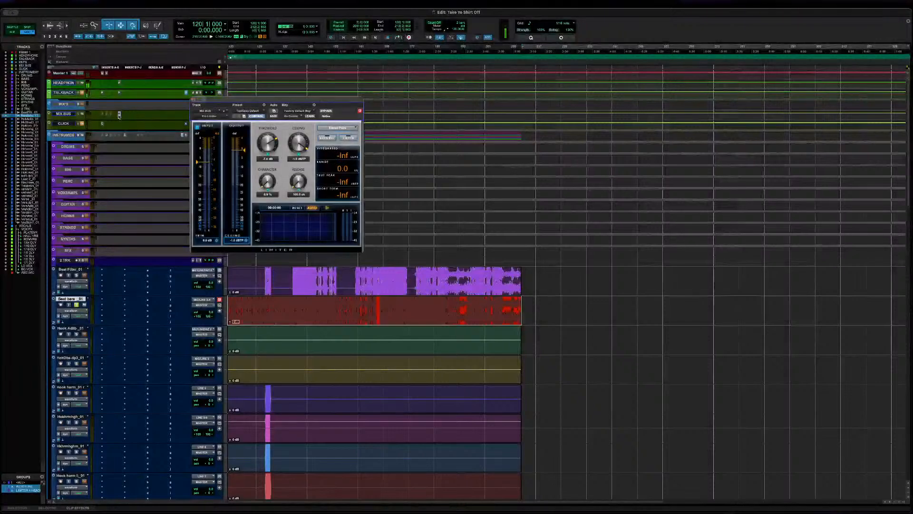
pyautogui.moveTo(247, 103); pyautogui.dragTo(669, 93)
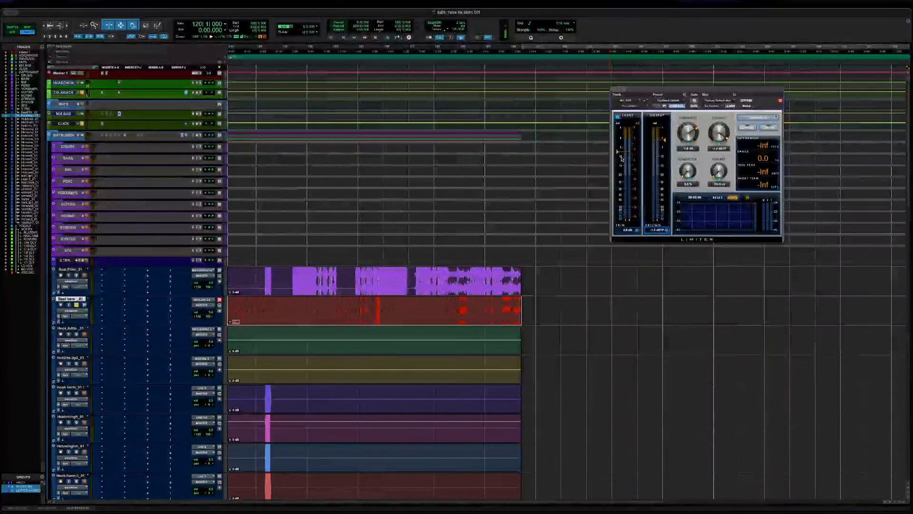
# Preview the soloed beat track briefly, then search its output options for "mix bus" and route it to MIX BUS (Stereo).
pyautogui.press('space')
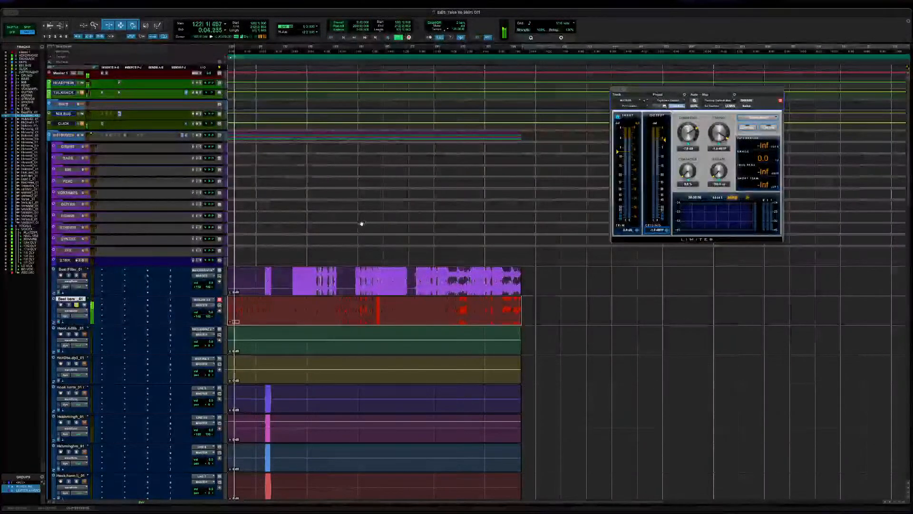
pyautogui.press('space')
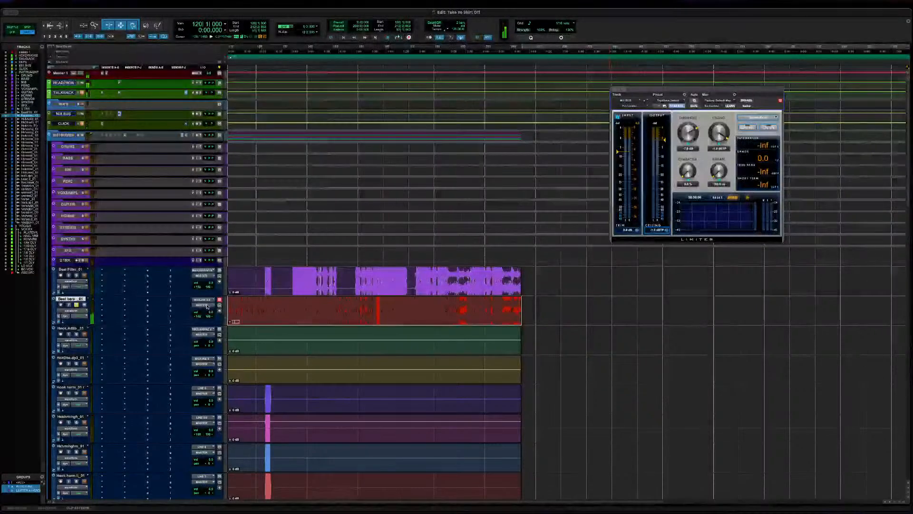
pyautogui.click(207, 306)
pyautogui.moveTo(207, 306)
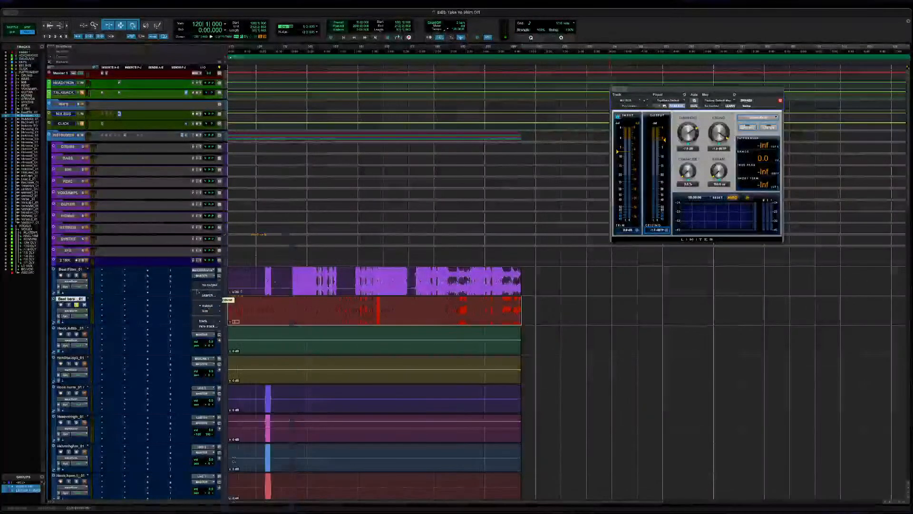
pyautogui.click(125, 123)
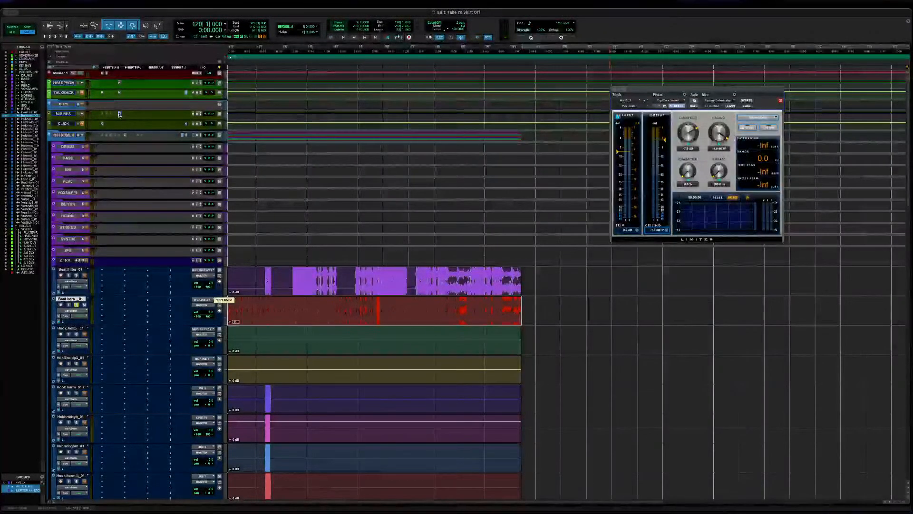
pyautogui.click(208, 306)
pyautogui.moveTo(208, 307)
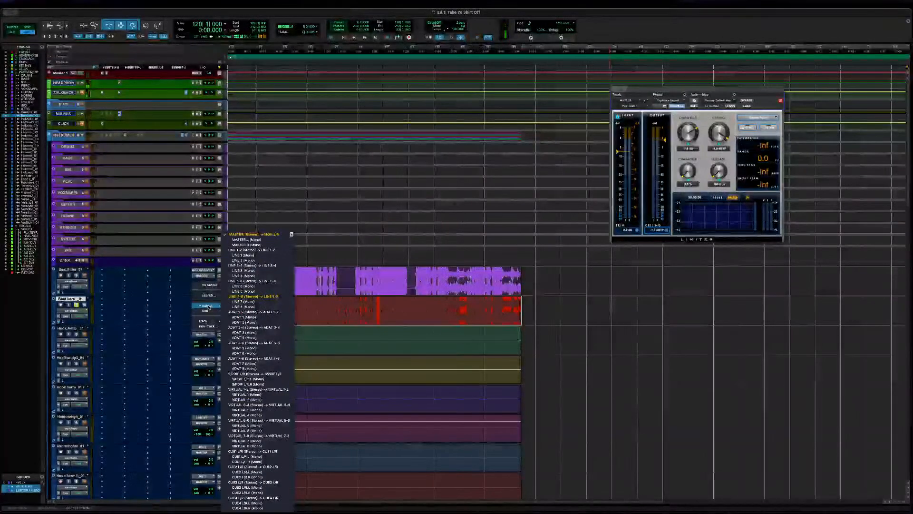
pyautogui.click(210, 296)
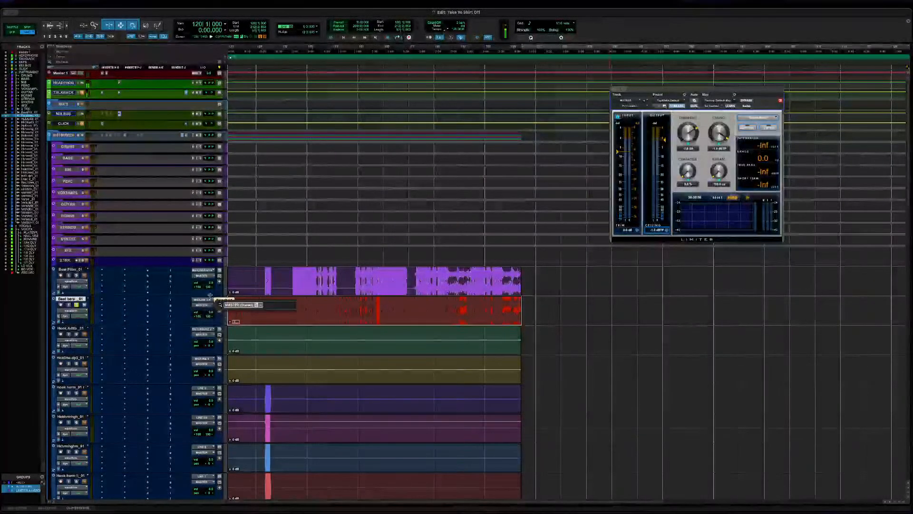
pyautogui.write('m')
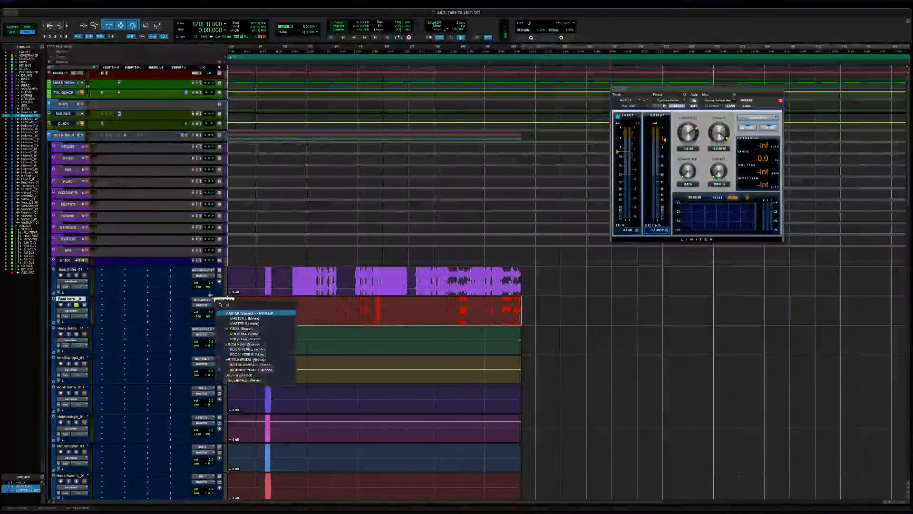
pyautogui.write('ix bus')
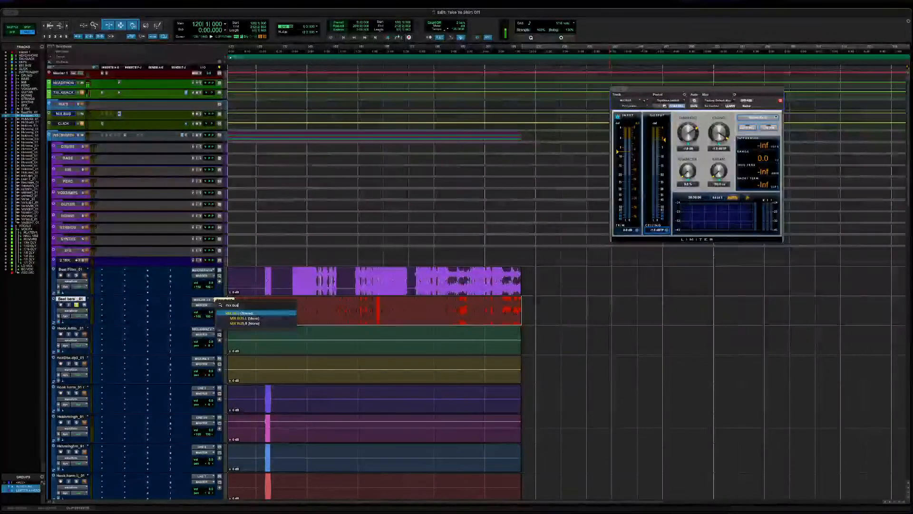
pyautogui.press('Return')
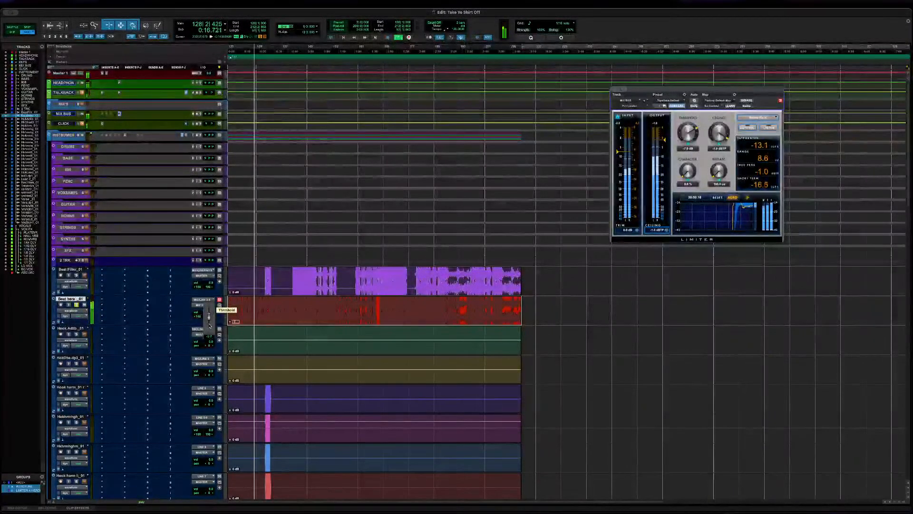
# Adjust the soloed beat track's volume against the mix bus Limiter's meters and close the Limiter window.
pyautogui.moveTo(209, 325); pyautogui.dragTo(209, 324)
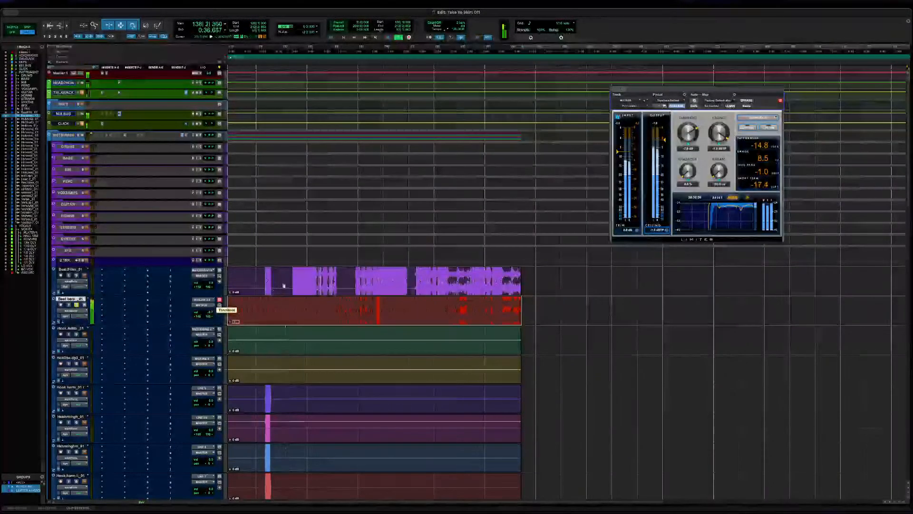
pyautogui.moveTo(648, 90); pyautogui.dragTo(530, 162)
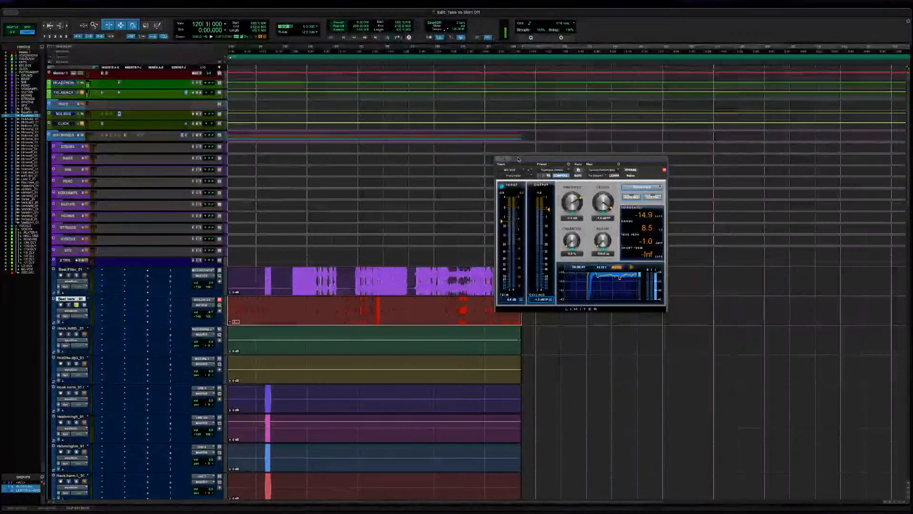
pyautogui.press('super+w')
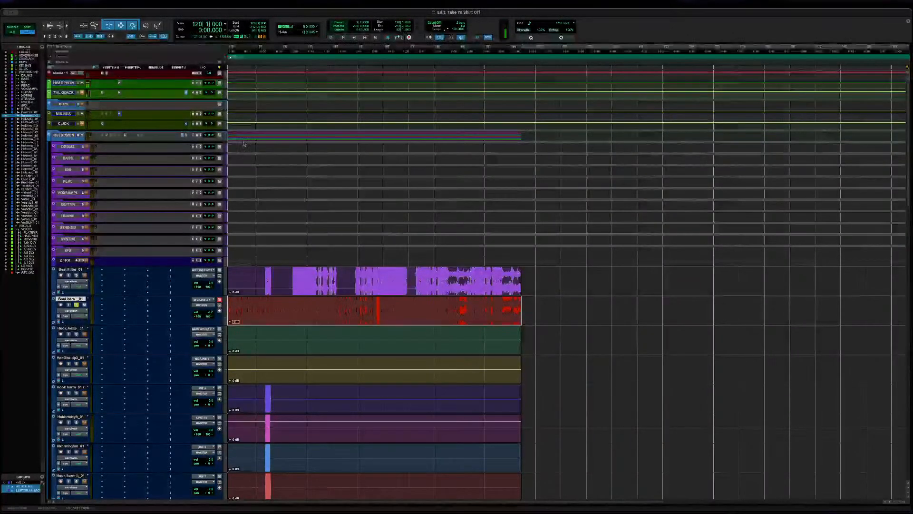
# Select the empty instrument tracks from DRUMS through 2 TRK and hide and make them inactive.
pyautogui.moveTo(240, 144); pyautogui.dragTo(269, 262)
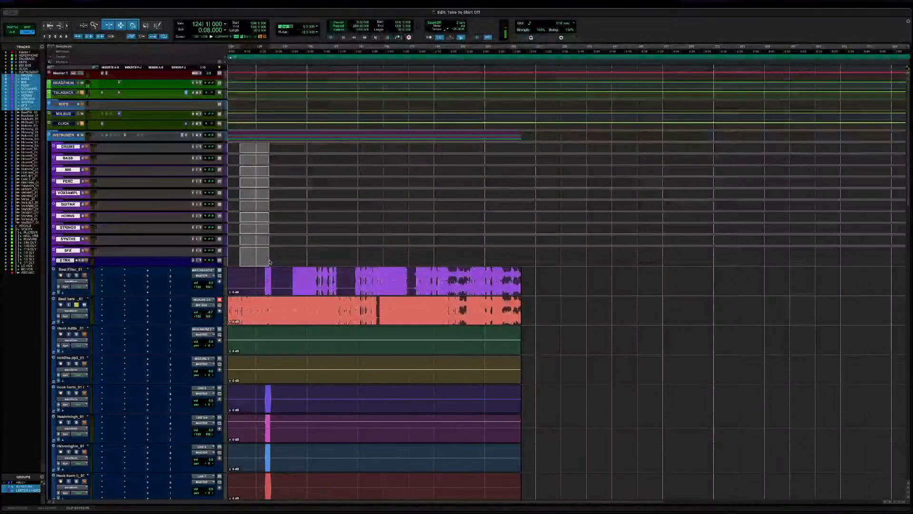
pyautogui.rightClick(73, 148)
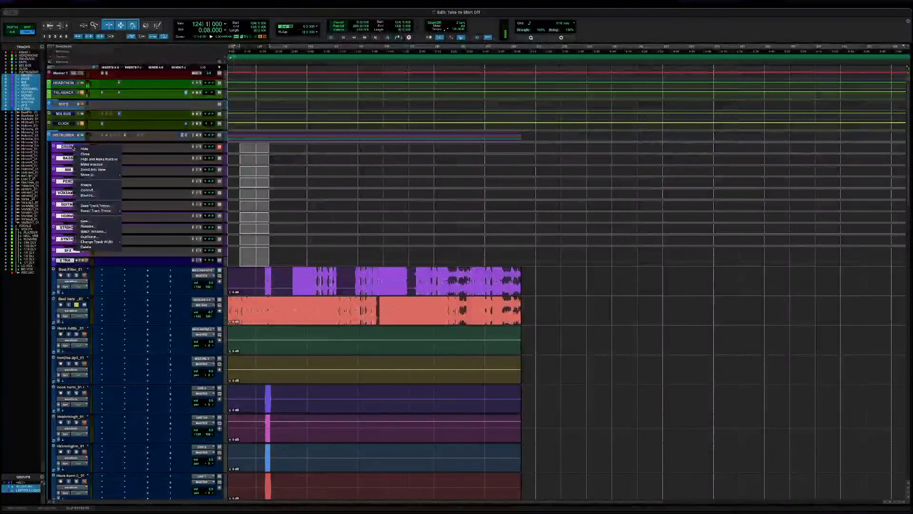
pyautogui.click(97, 160)
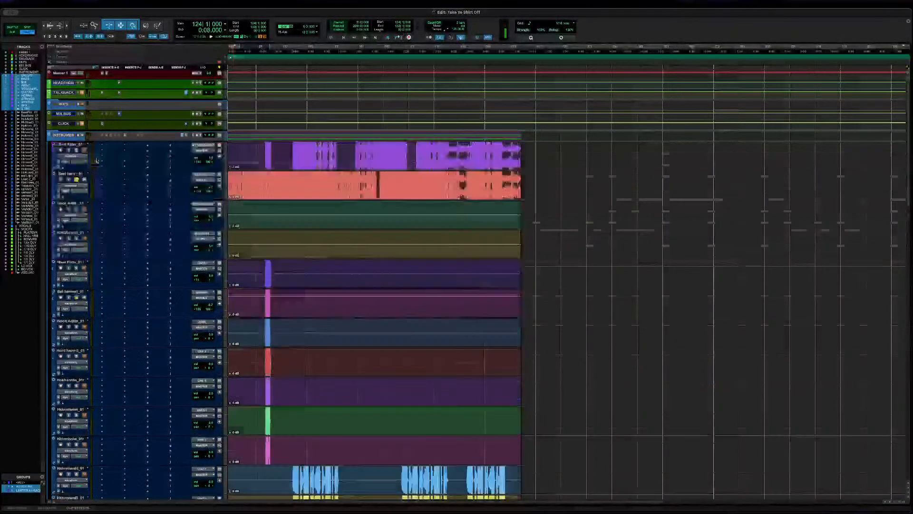
# Move the beat track above Beat Filter so it comes first in the INSTRUMENT folder.
pyautogui.click(72, 174)
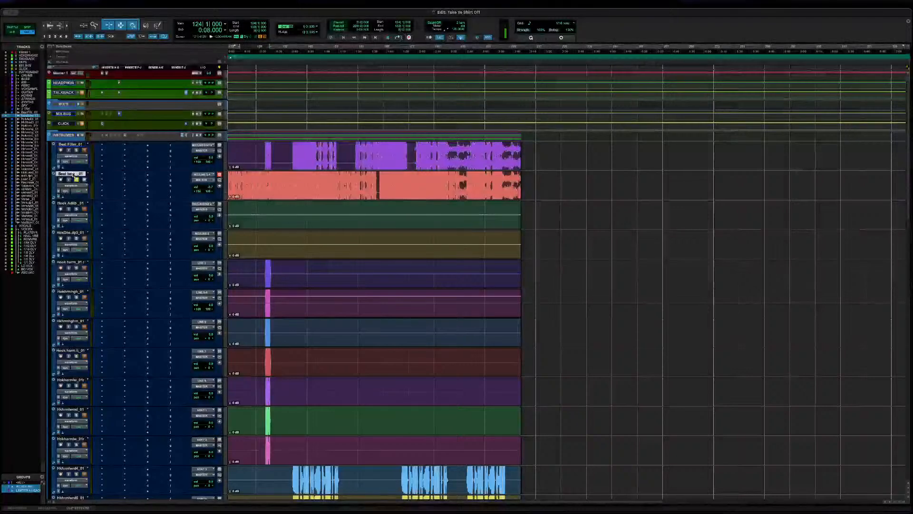
pyautogui.click(69, 144)
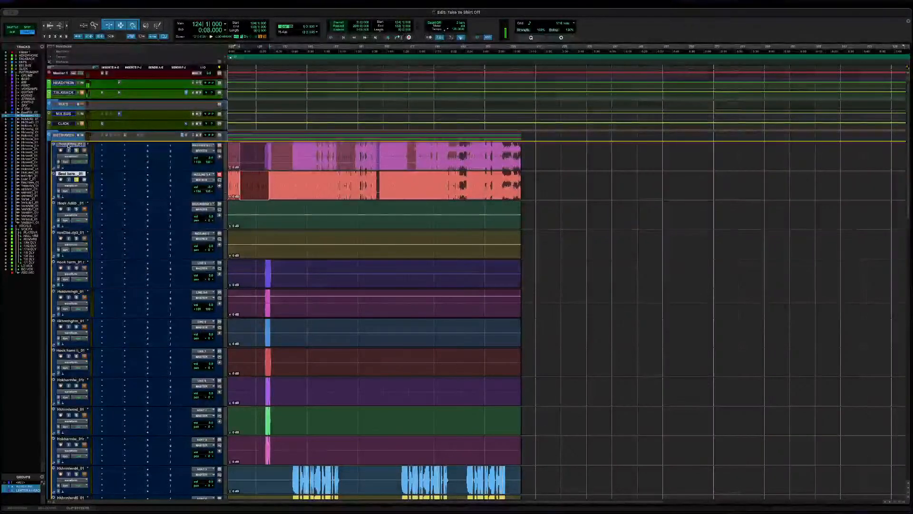
pyautogui.moveTo(69, 144); pyautogui.dragTo(82, 167)
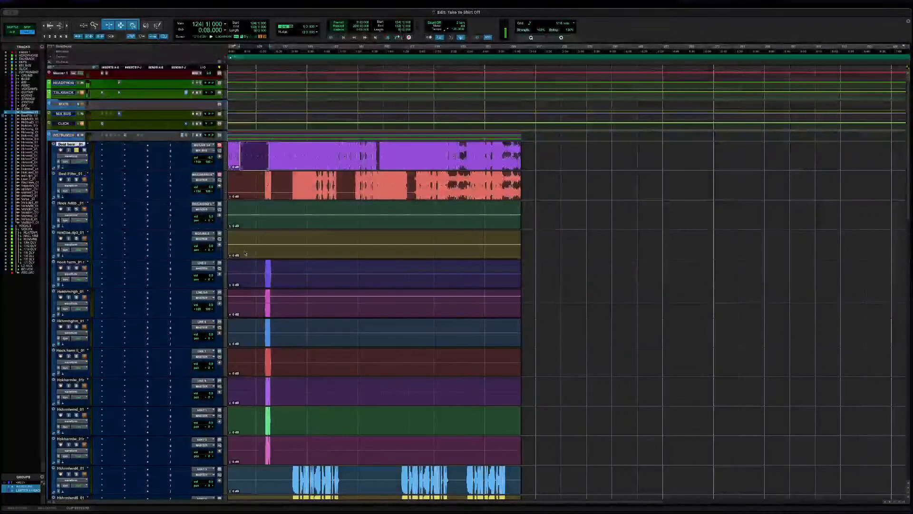
# Select all stem tracks from Beat Filter to the last one and move them into the VOCALS folder, below its existing tracks.
pyautogui.press(';')
pyautogui.scroll(-5, 331, 309)
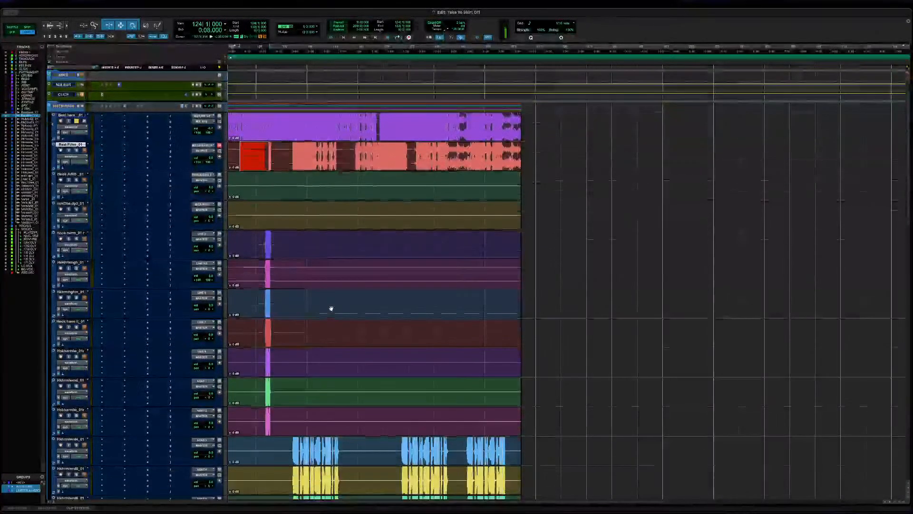
pyautogui.scroll(-7, 331, 307)
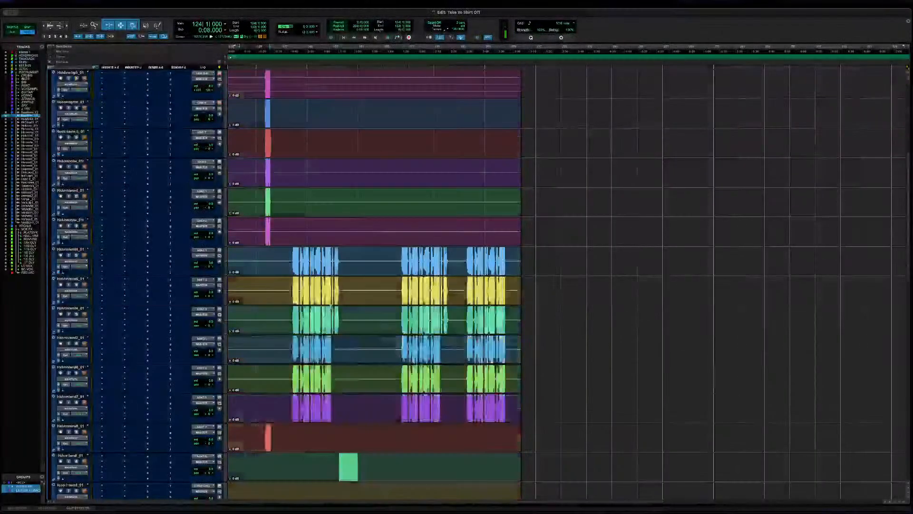
pyautogui.scroll(-5, 331, 307)
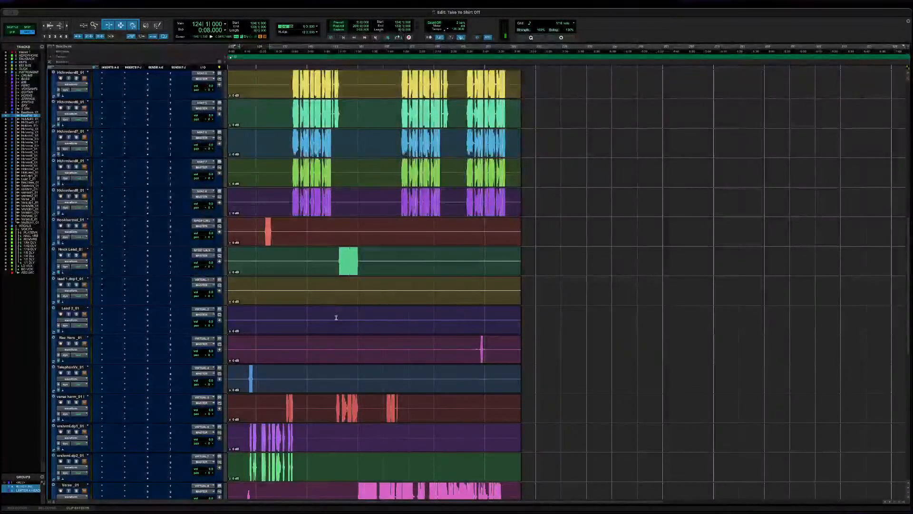
pyautogui.scroll(5, 335, 317)
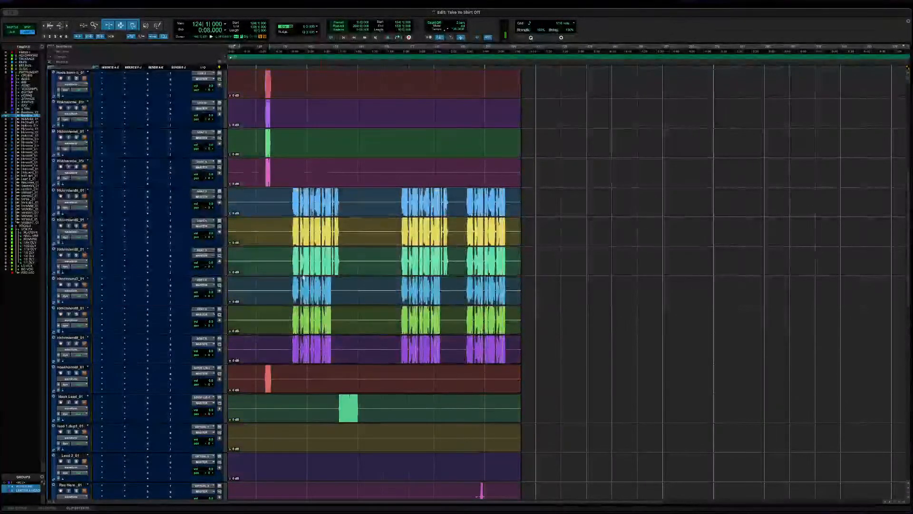
pyautogui.scroll(6, 303, 277)
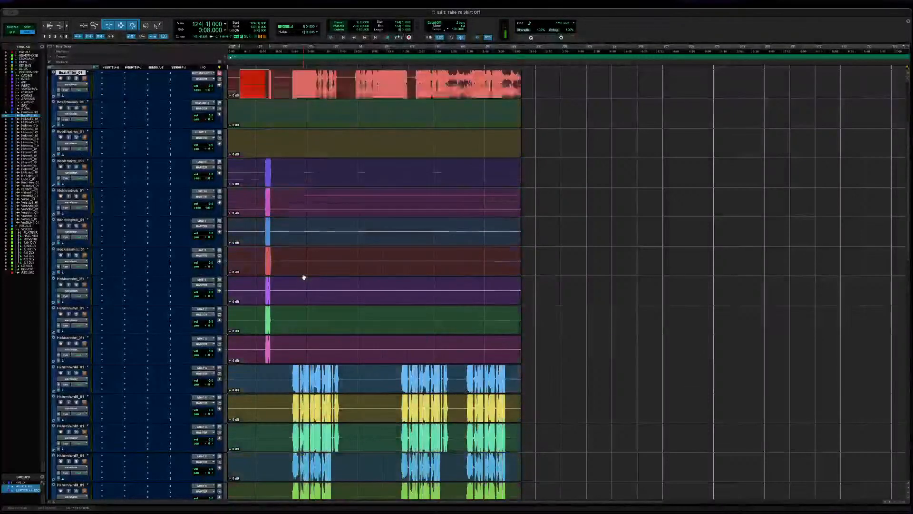
pyautogui.scroll(2, 304, 278)
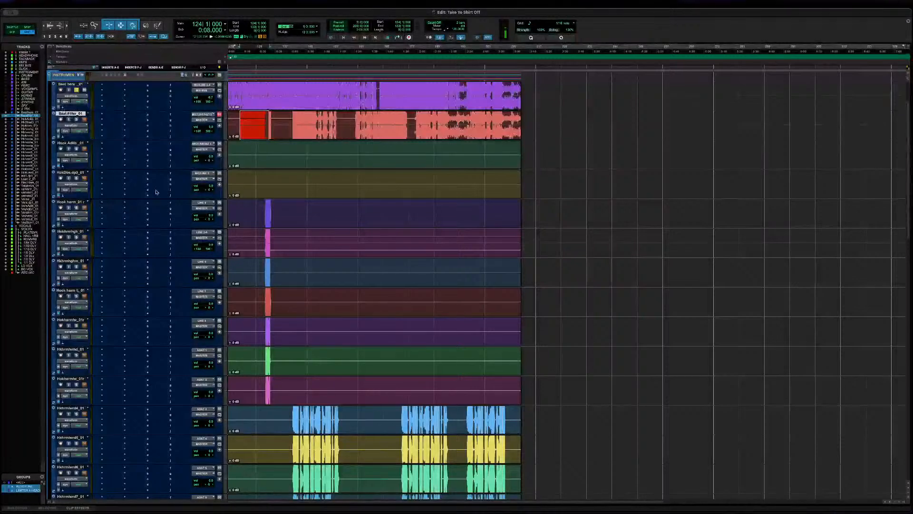
pyautogui.scroll(-6, 252, 253)
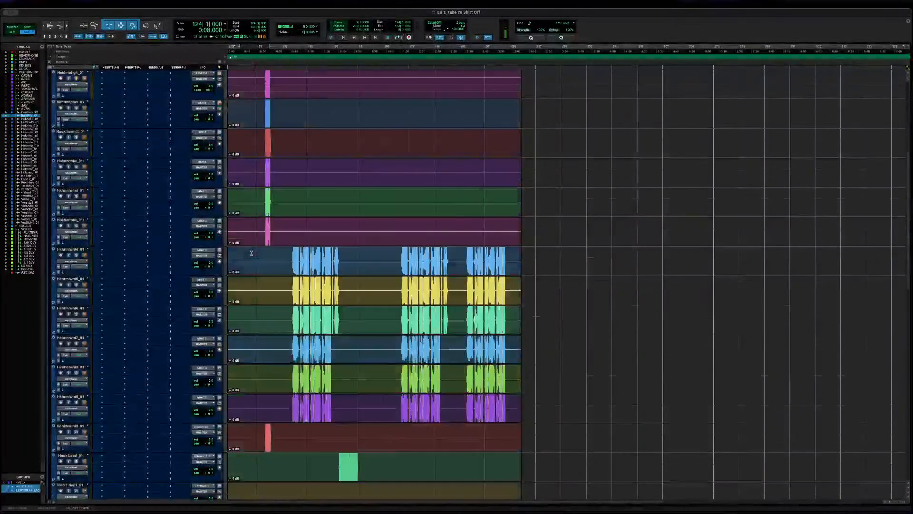
pyautogui.scroll(-10, 252, 253)
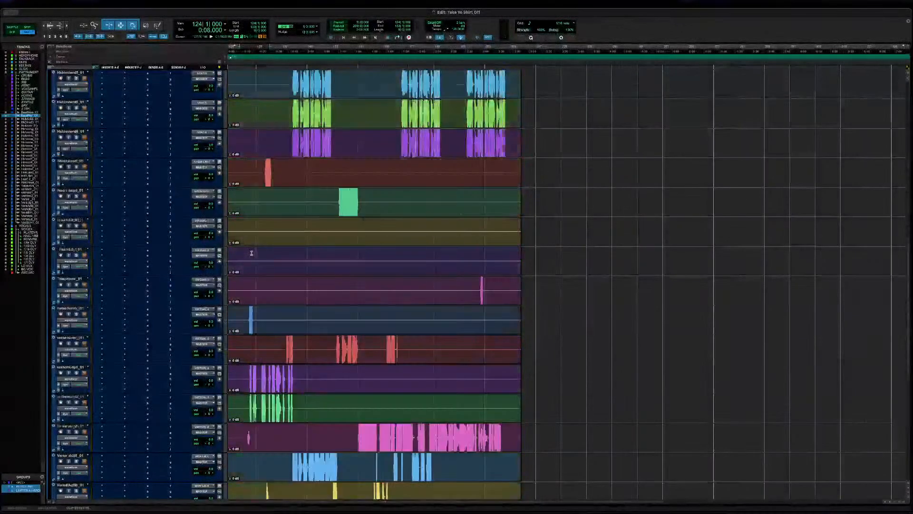
pyautogui.scroll(-12, 251, 252)
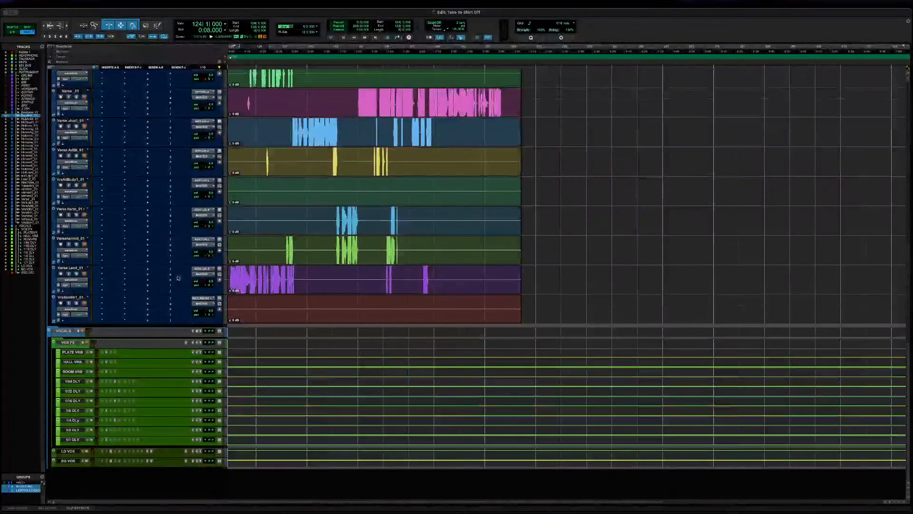
pyautogui.keyDown('shift'); pyautogui.click(76, 301); pyautogui.keyUp('shift')
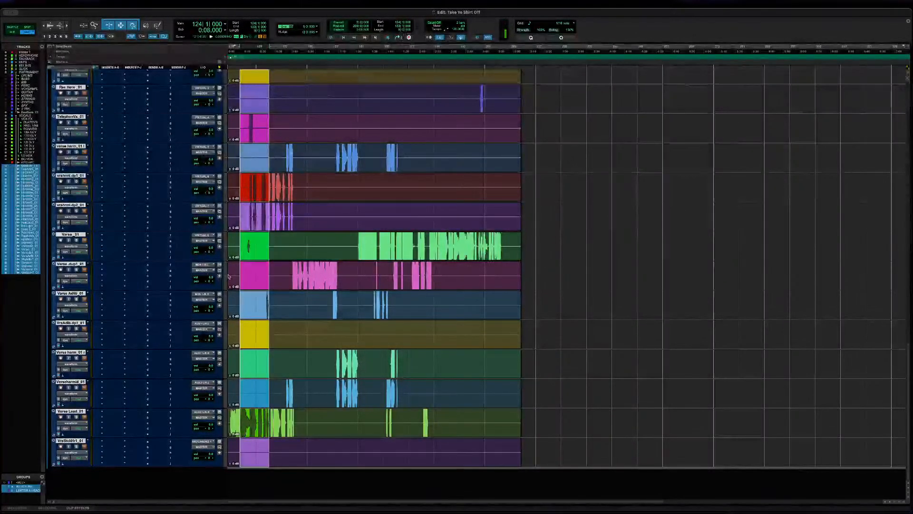
# Deselect the moved stems and look through the hook, lead and verse tracks in the VOCALS folder.
pyautogui.click(255, 272)
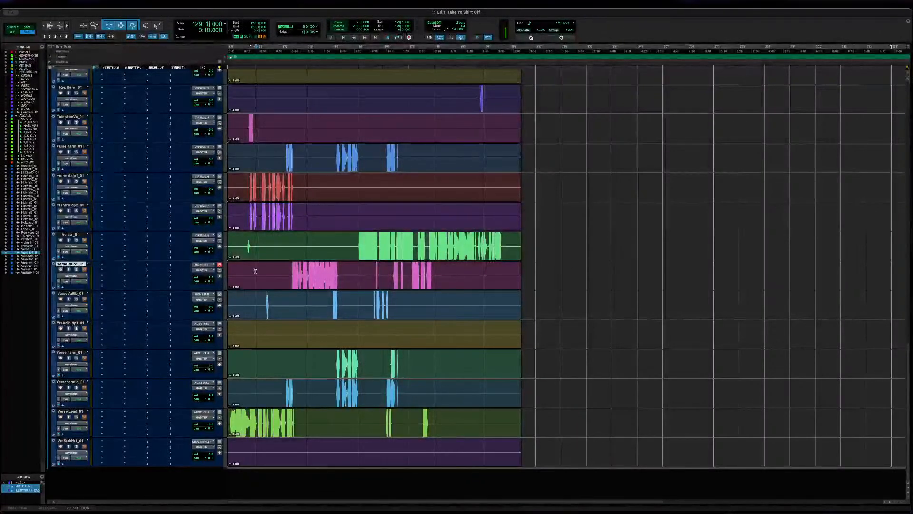
pyautogui.scroll(5, 255, 272)
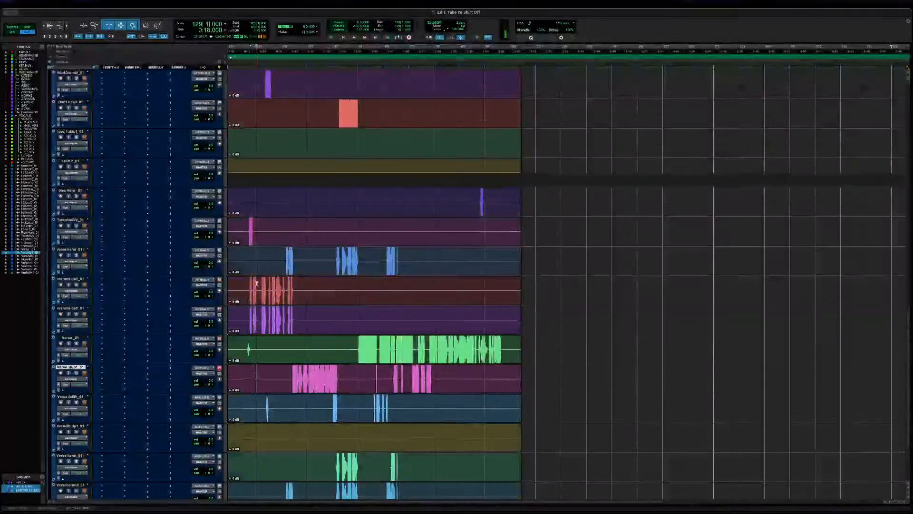
pyautogui.scroll(4, 257, 284)
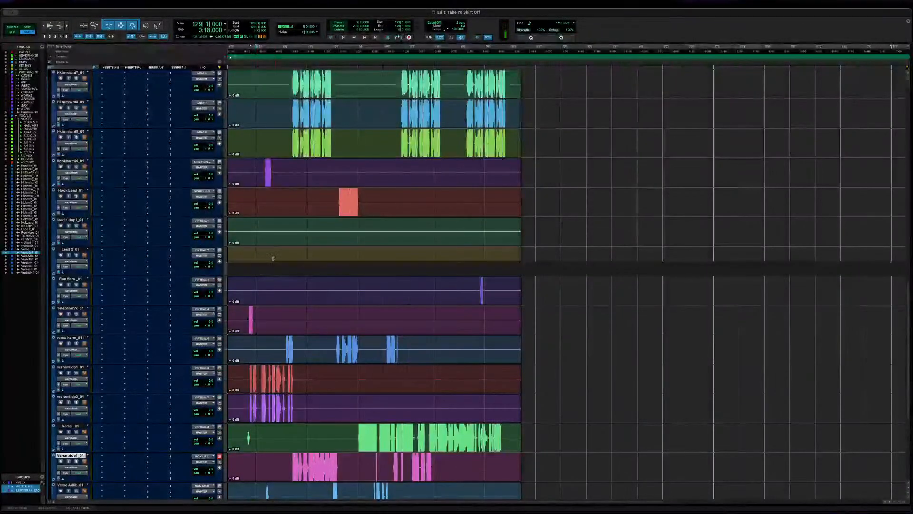
pyautogui.click(271, 259)
pyautogui.scroll(1, 270, 261)
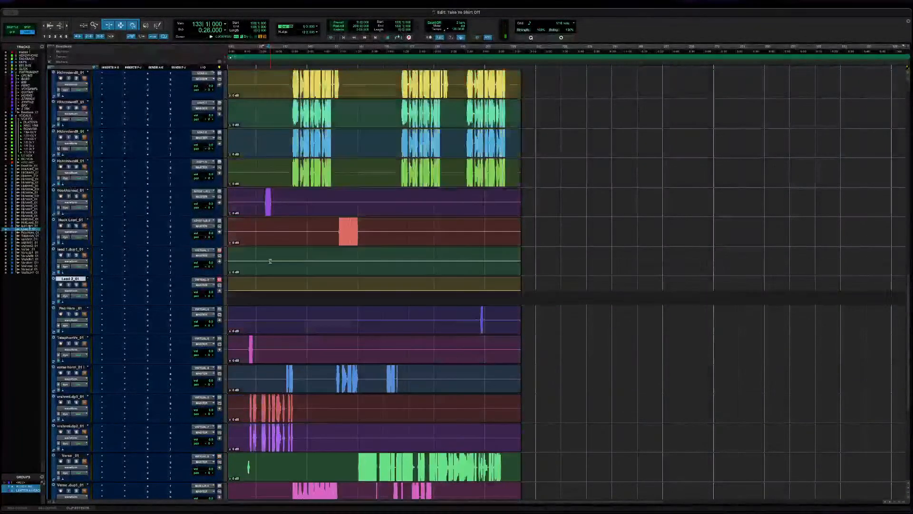
pyautogui.scroll(6, 270, 261)
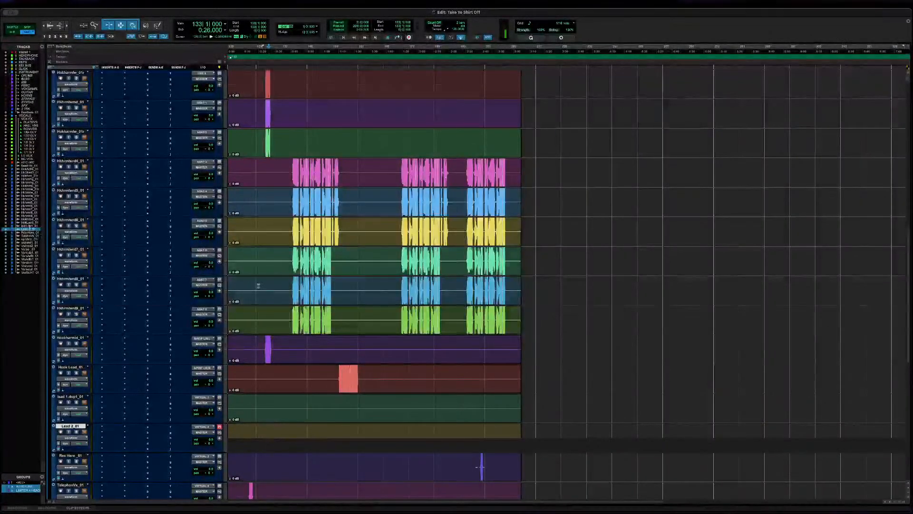
pyautogui.scroll(-5, 258, 285)
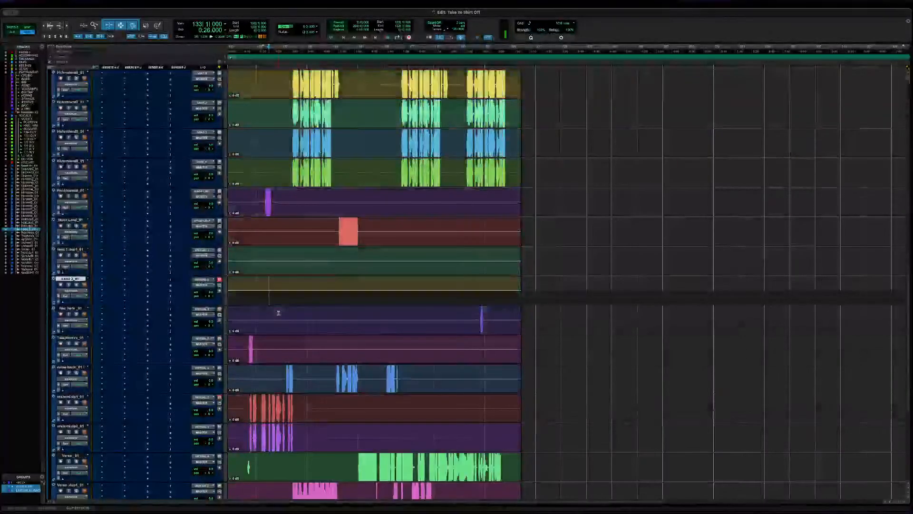
pyautogui.scroll(3, 280, 268)
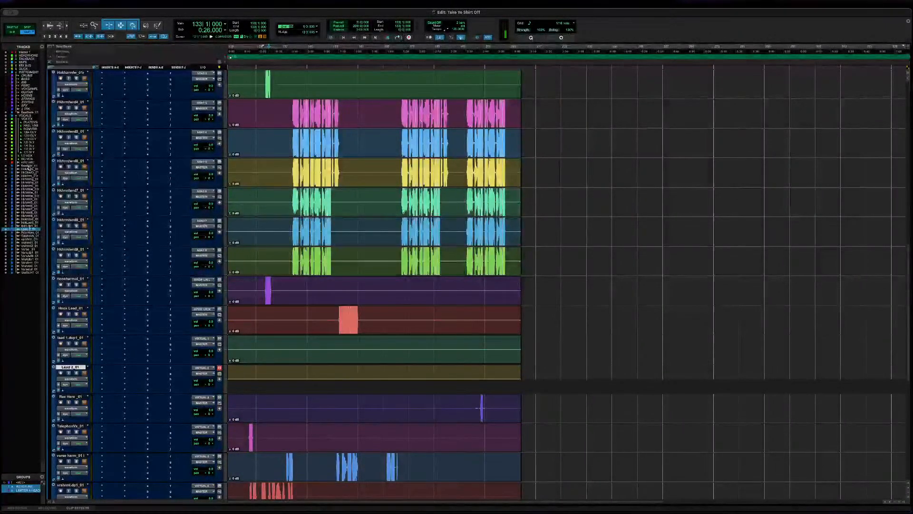
# Select all stem tracks from Beat Filter to the last one and reduce their track height by two sizes.
pyautogui.click(30, 165)
pyautogui.keyDown('shift'); pyautogui.click(26, 273); pyautogui.keyUp('shift')
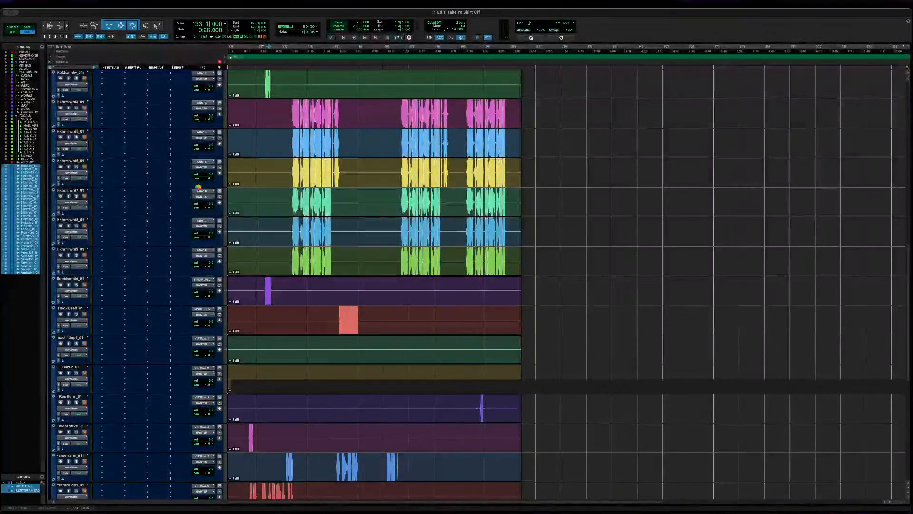
pyautogui.click(231, 226)
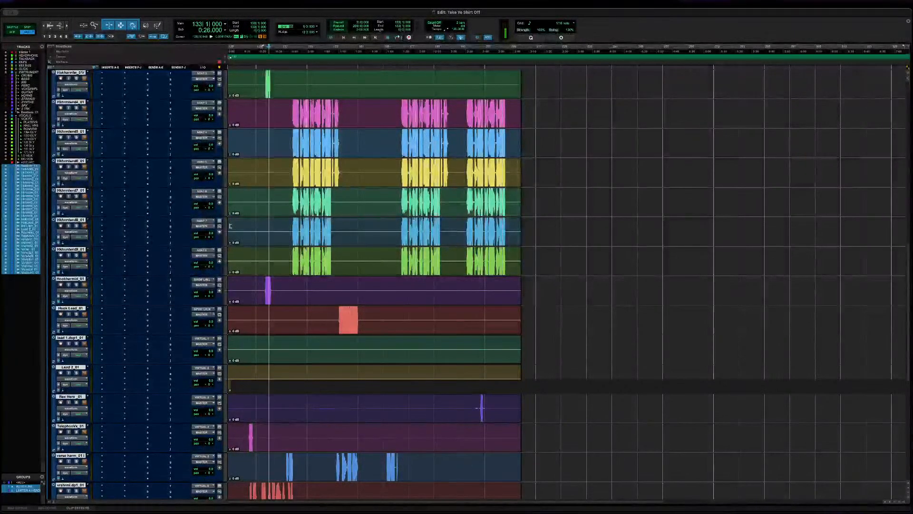
pyautogui.hotkey('ctrl', 'Down')
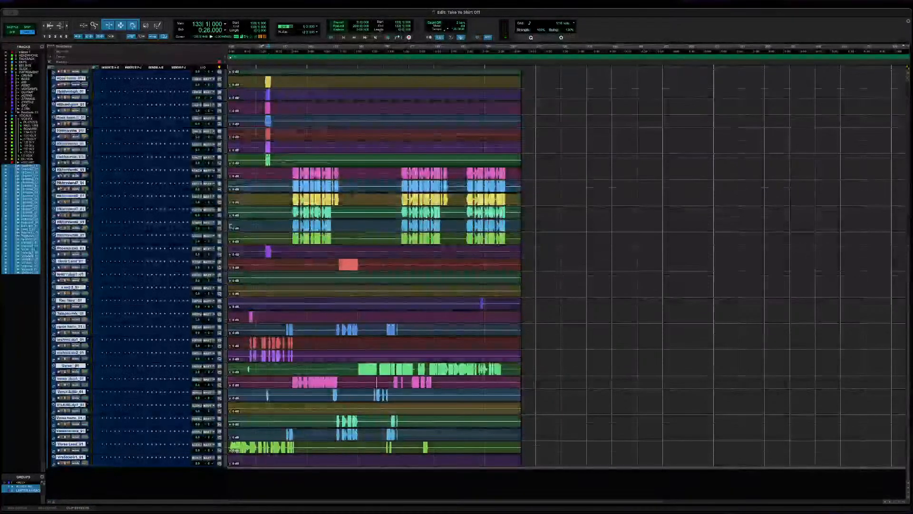
pyautogui.hotkey('ctrl', 'Down')
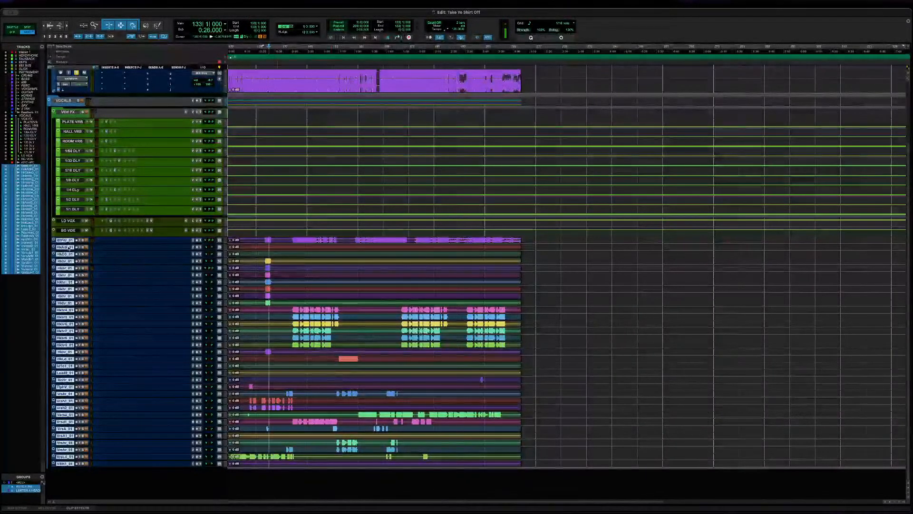
# Route the output of all selected stems to LD VOX (Stereo) and take the first stem out of the selection.
pyautogui.click(199, 242)
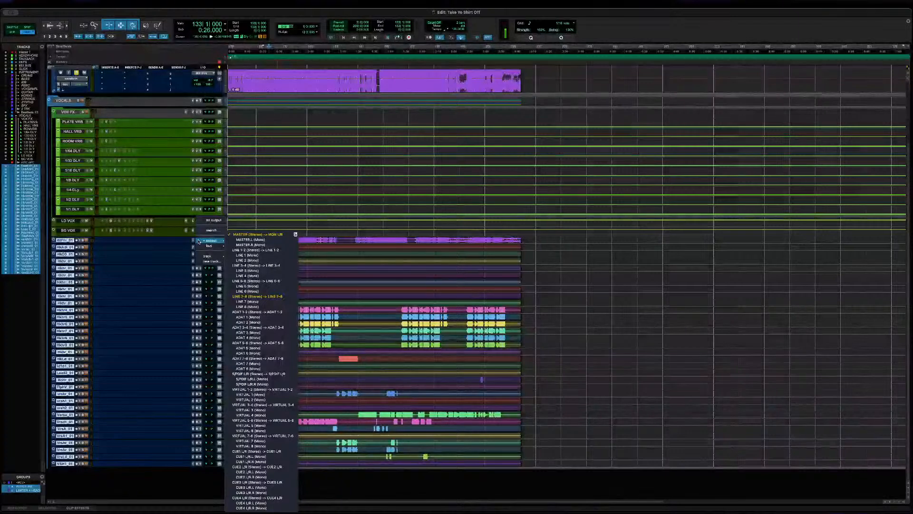
pyautogui.click(212, 231)
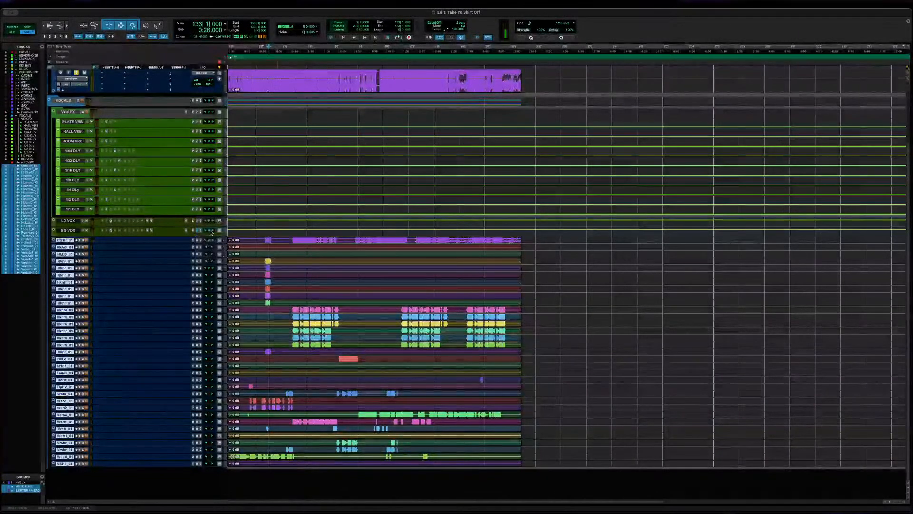
pyautogui.write('ld')
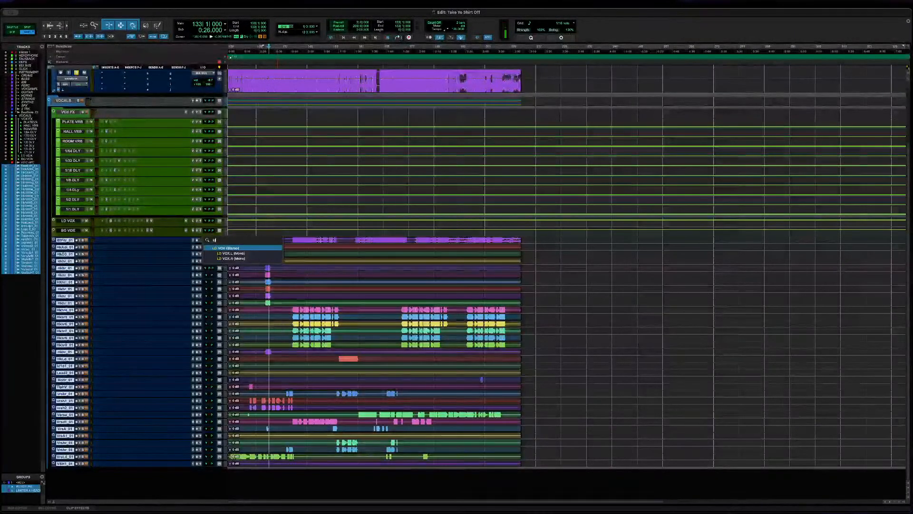
pyautogui.press('Return')
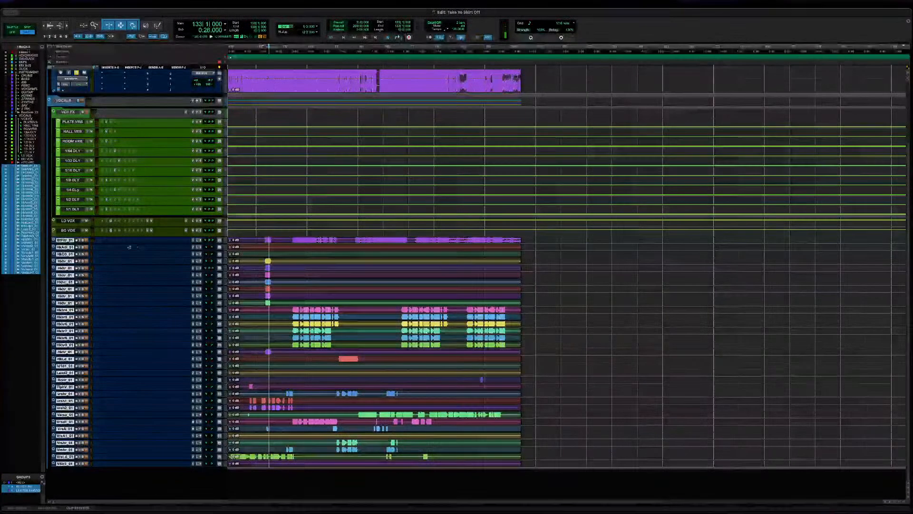
pyautogui.keyDown('super'); pyautogui.click(70, 241); pyautogui.keyUp('super')
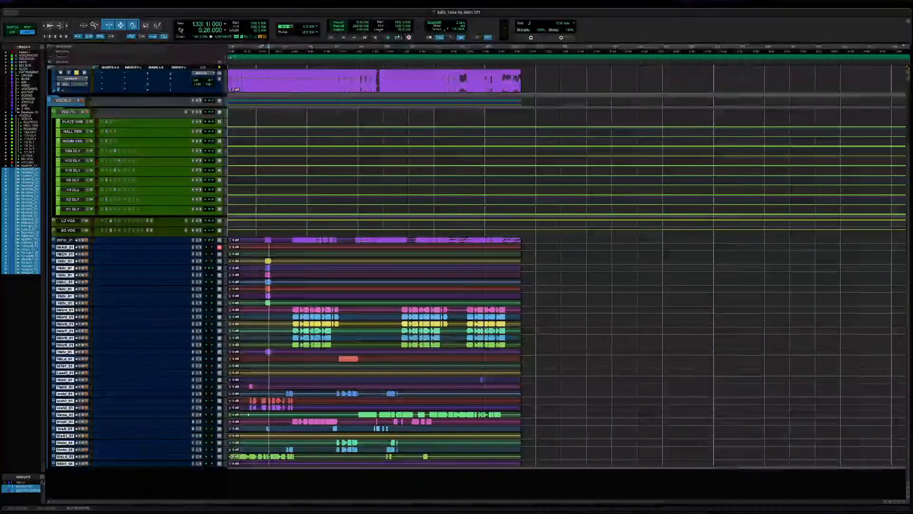
# Open the MIDI controller settings in Peripherals and choose Command|8 as the type of controller #1.
pyautogui.click(179, 6)
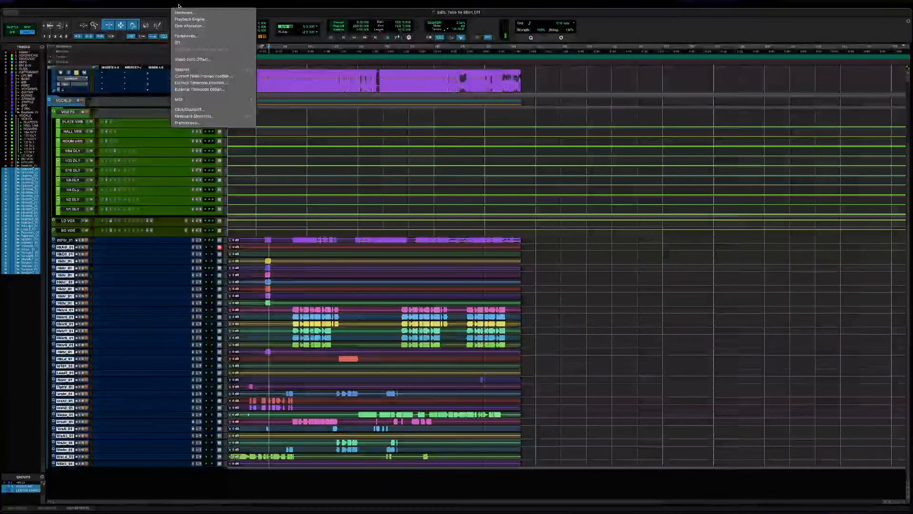
pyautogui.click(185, 35)
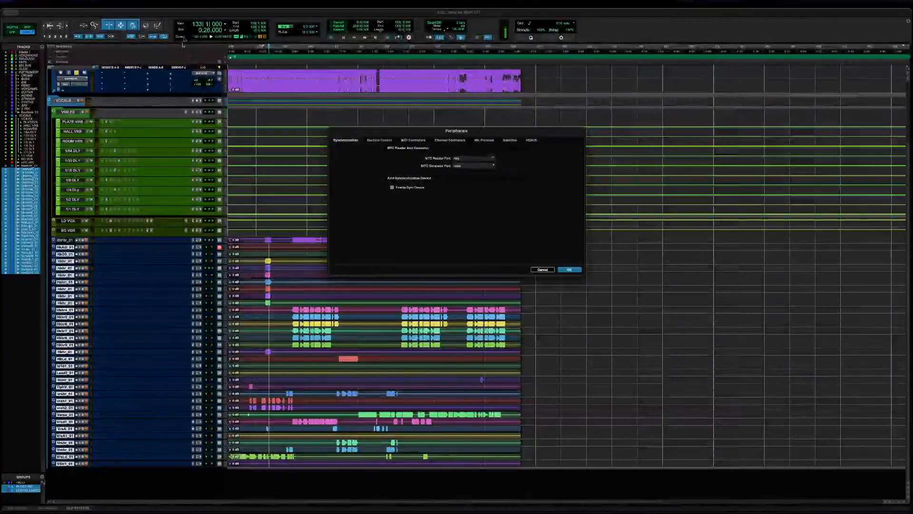
pyautogui.click(402, 140)
pyautogui.click(426, 159)
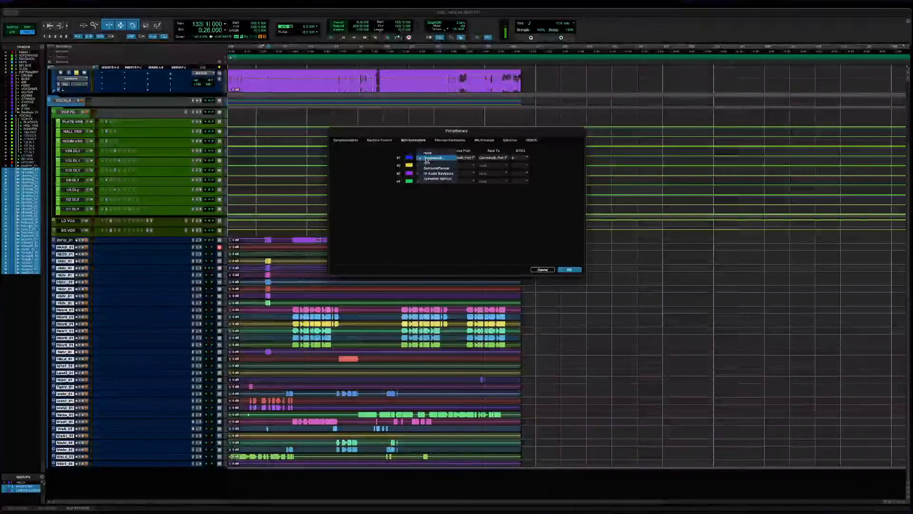
pyautogui.click(452, 160)
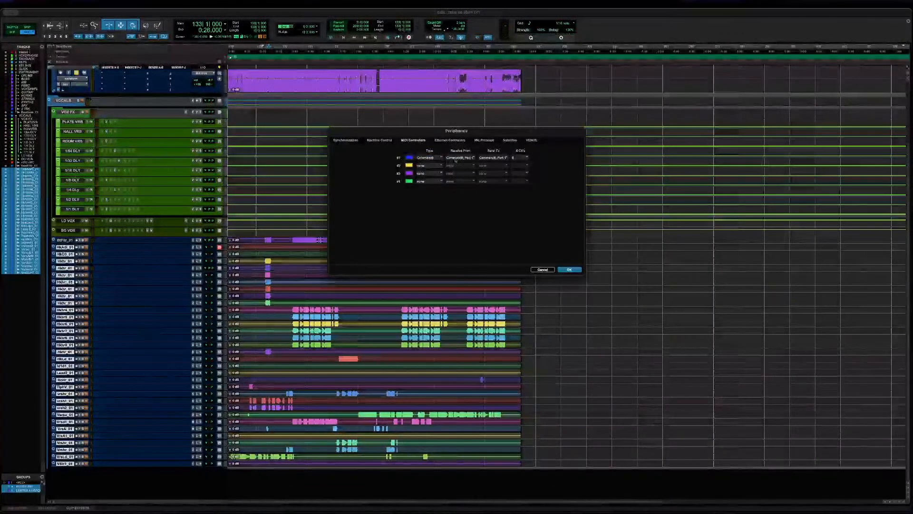
# Set controller #1 to receive from the predefined Command|8, Port 1 and to send to the predefined Command|8 port.
pyautogui.click(455, 159)
pyautogui.moveTo(471, 172)
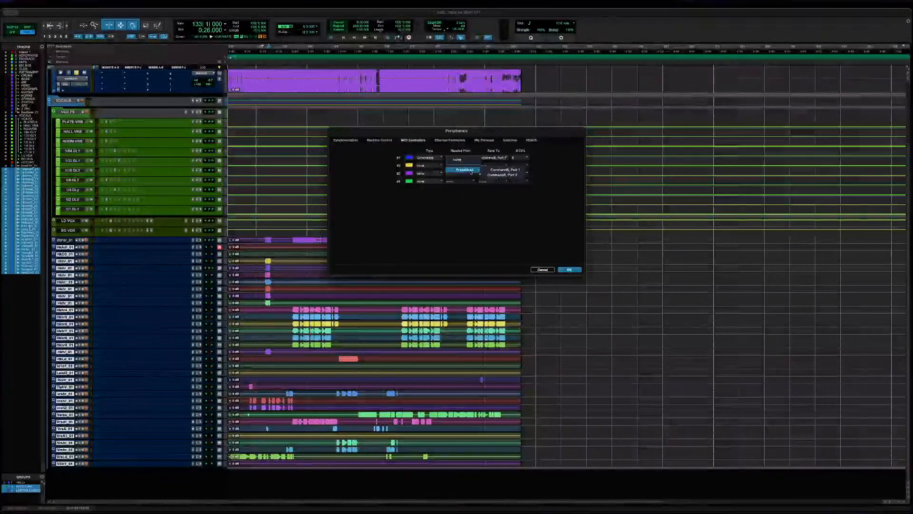
pyautogui.click(504, 169)
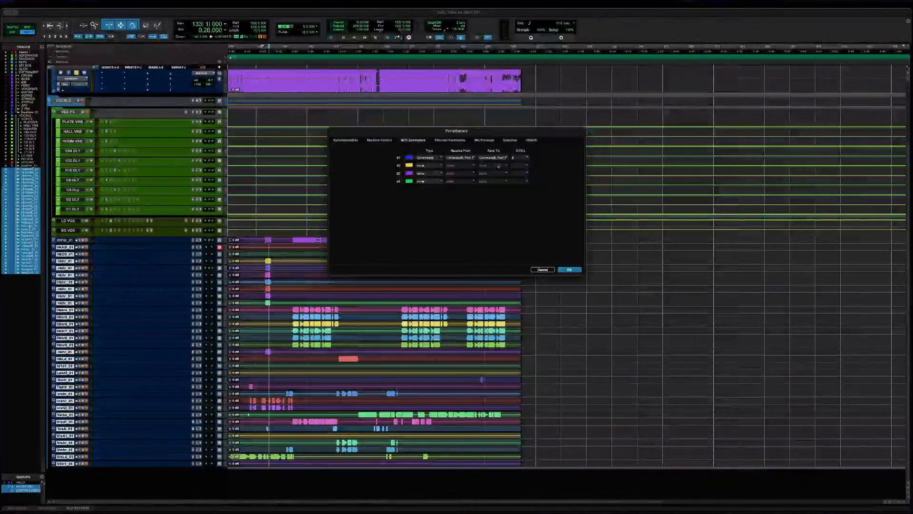
pyautogui.click(496, 159)
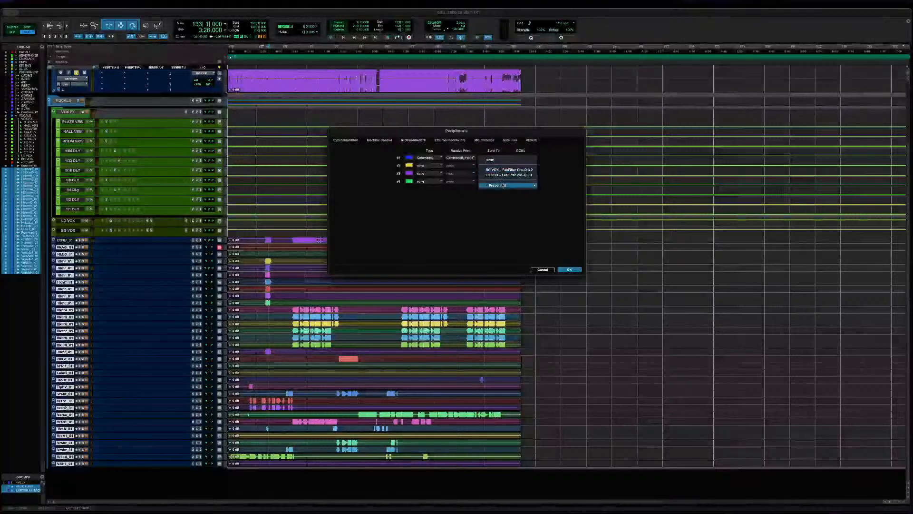
pyautogui.moveTo(503, 185)
pyautogui.click(554, 185)
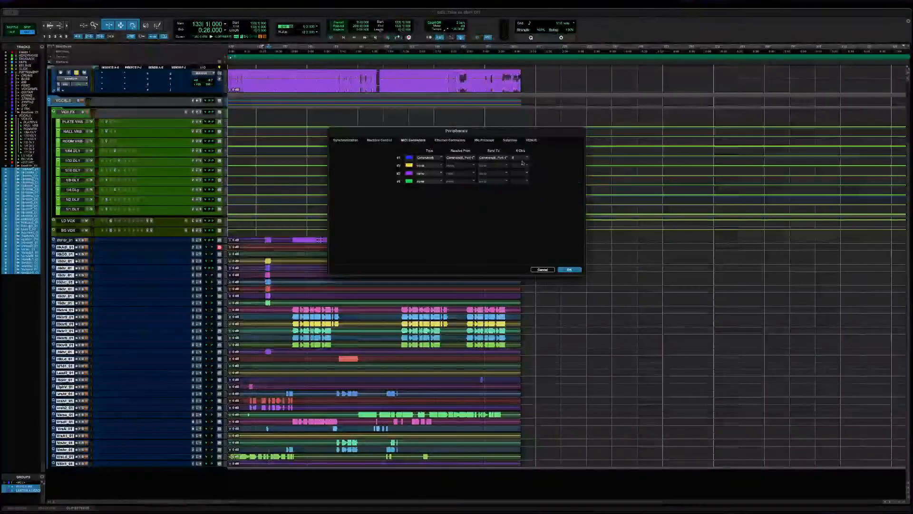